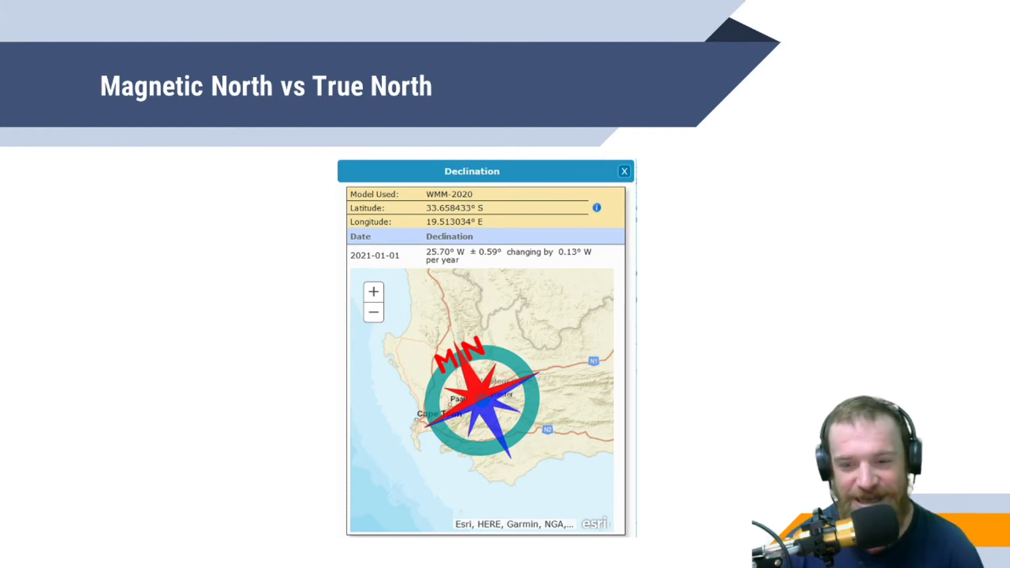
Reveal the Ho Chi Minh City declination panel showing 0.65° W ± 0.29°.
key(Right)
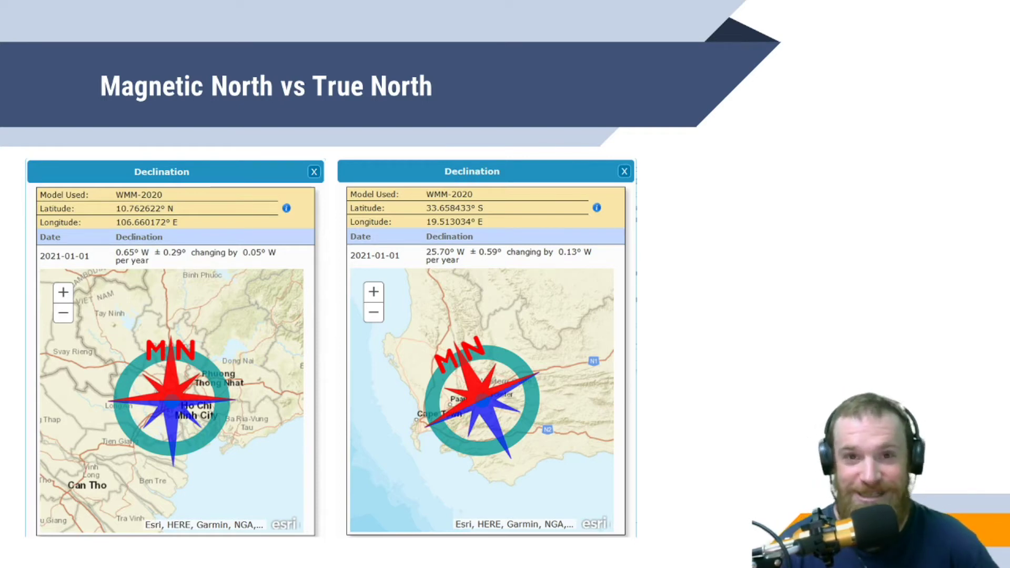
Reveal the Australia declination panel and advance to the three-globe slide with compass markers.
key(Right)
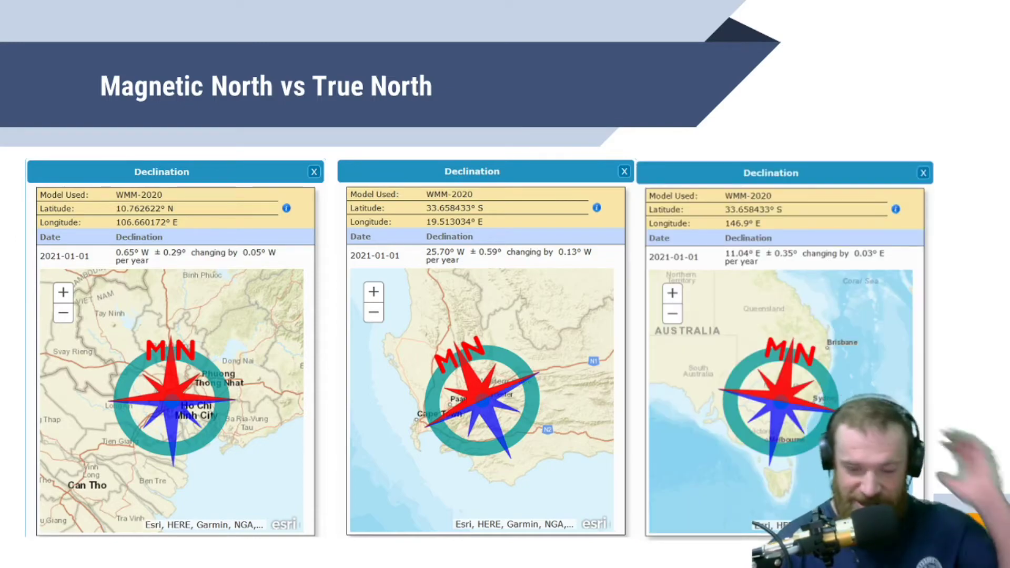
key(Right)
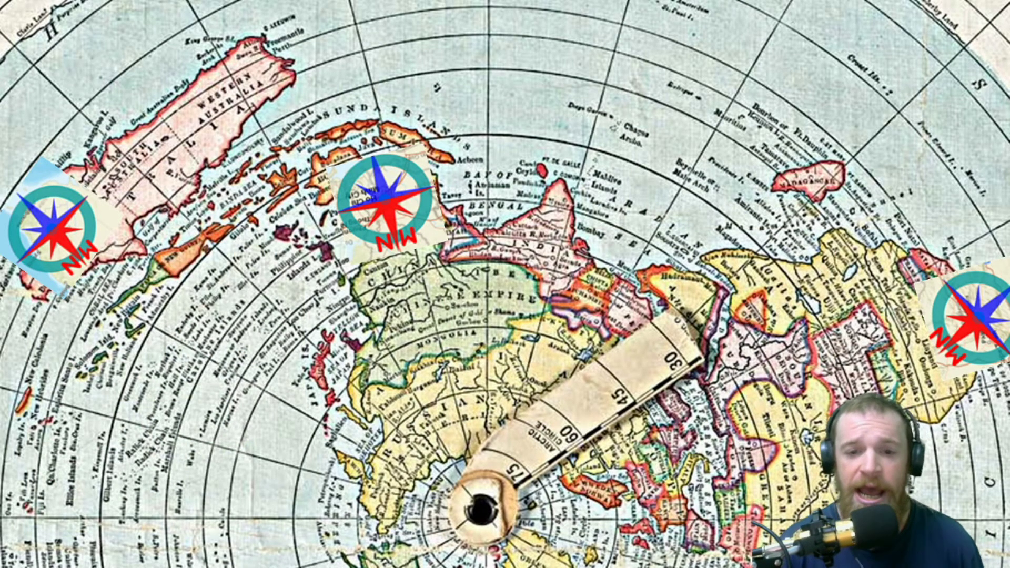
key(Right)
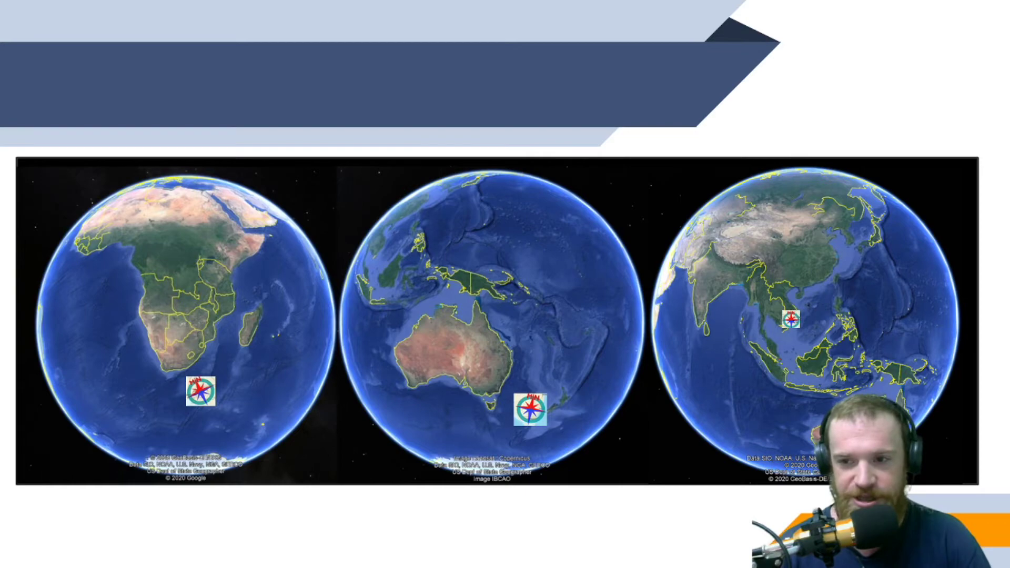
Advance to the flat world map slide with compass markers over Australia, Argentina and South Africa.
key(Right)
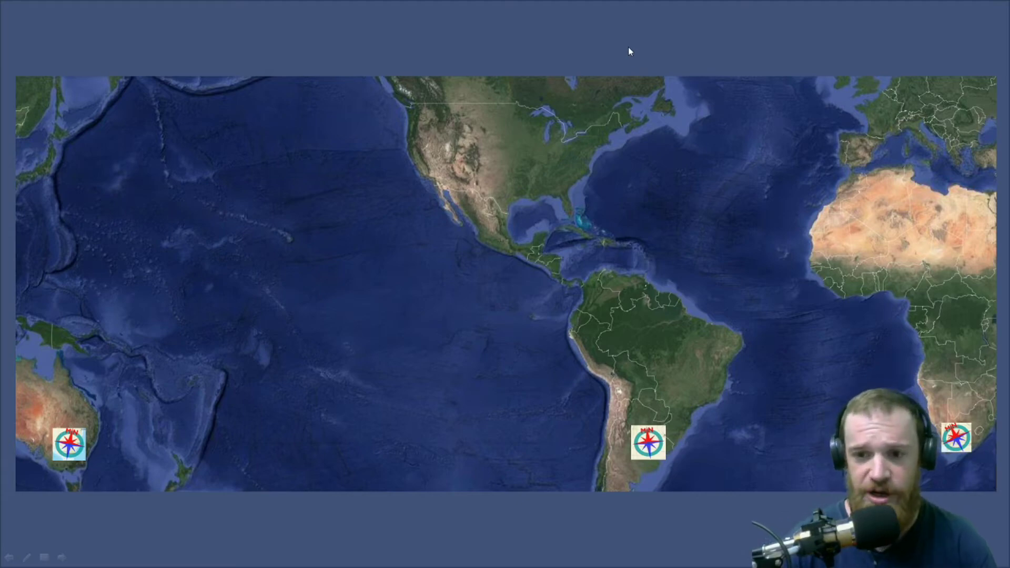
Advance past the Africa-Asia and flat-earth map slides to the Distance from the Equator slide.
key(Right)
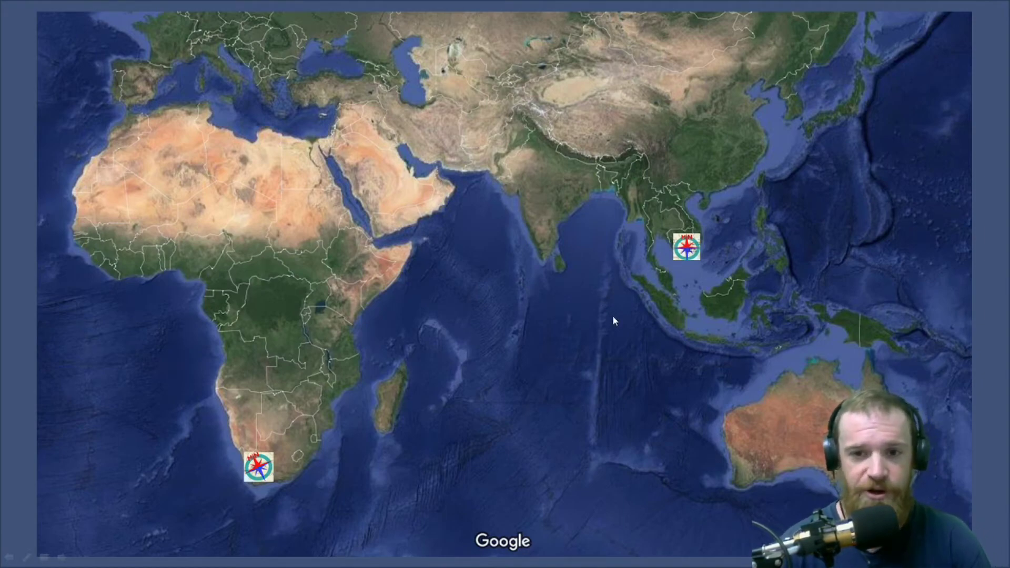
key(Right)
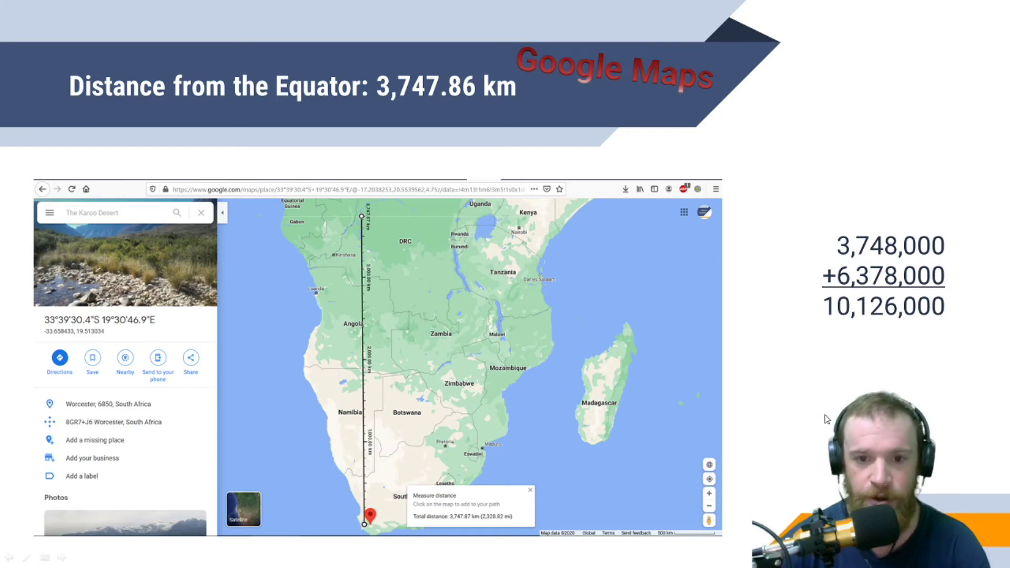
key(Right)
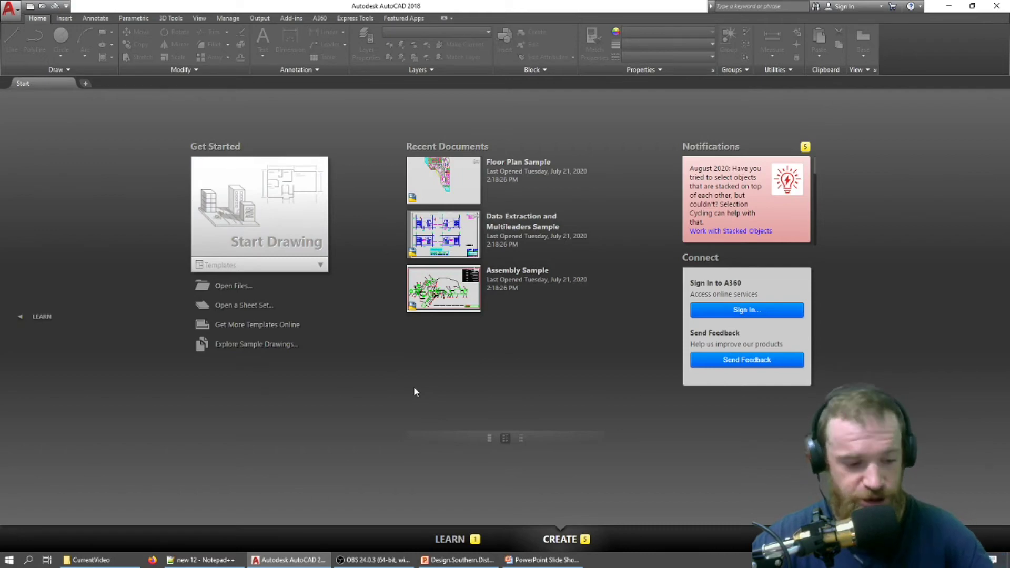
Start a new drawing and draw a circle centred at 10126000,10126000 with radius 6378000.
click(258, 223)
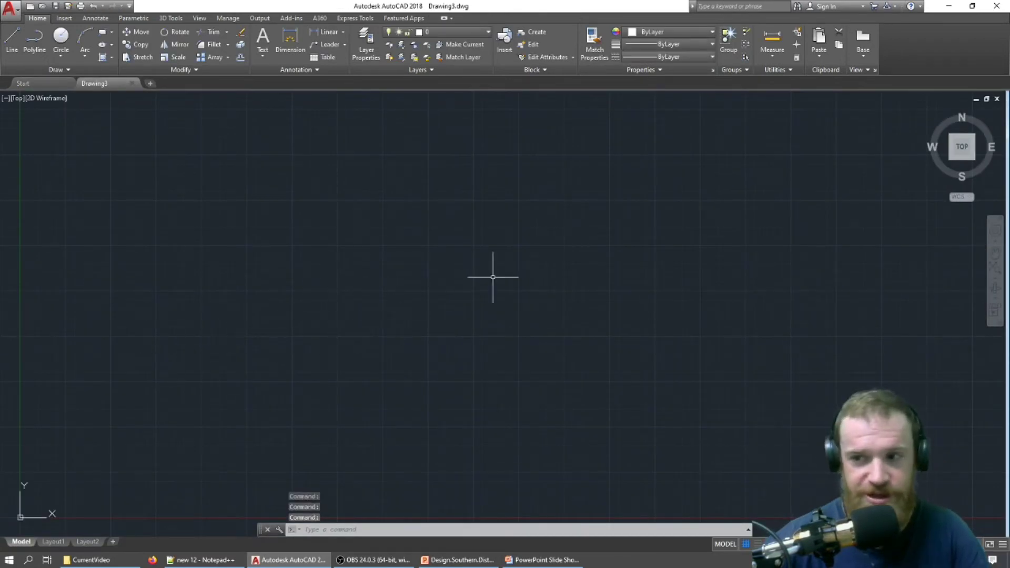
click(61, 37)
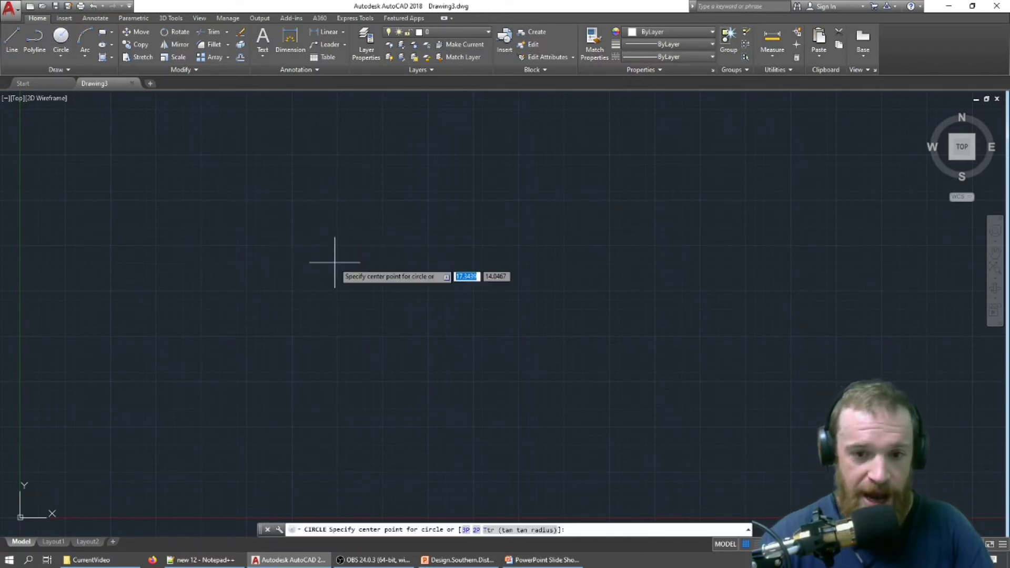
text(1012)
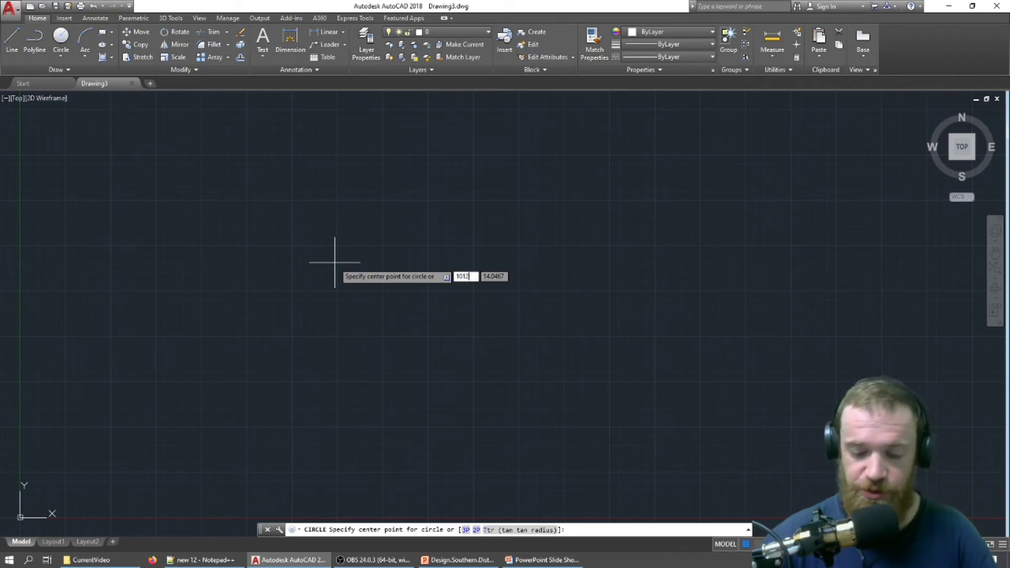
text(6000)
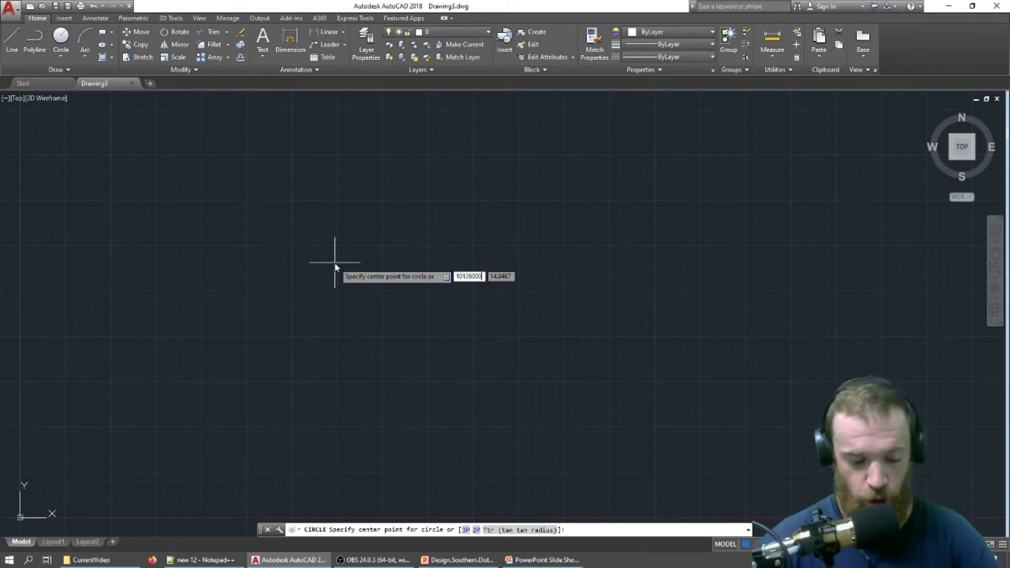
key(Tab)
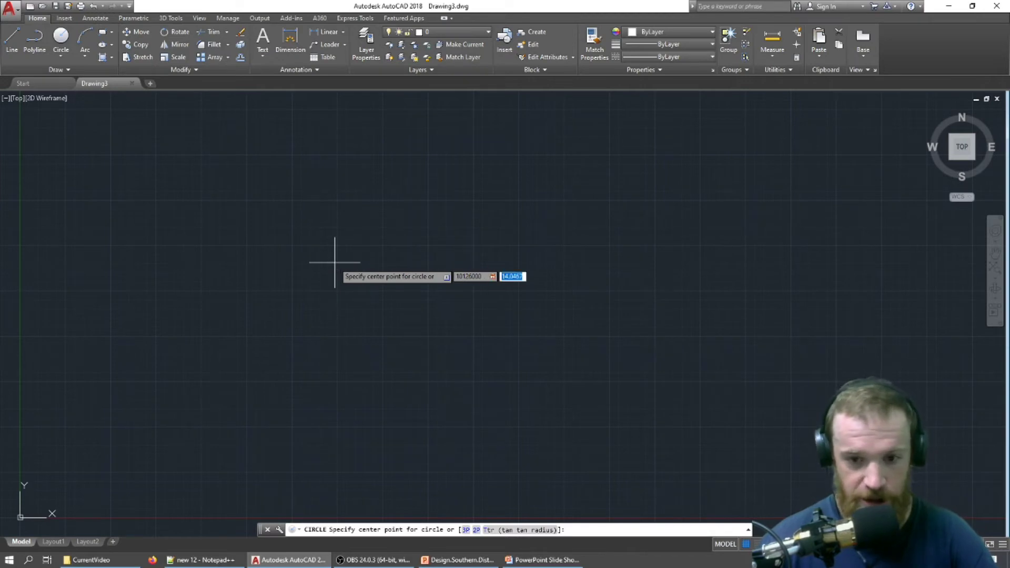
text(101)
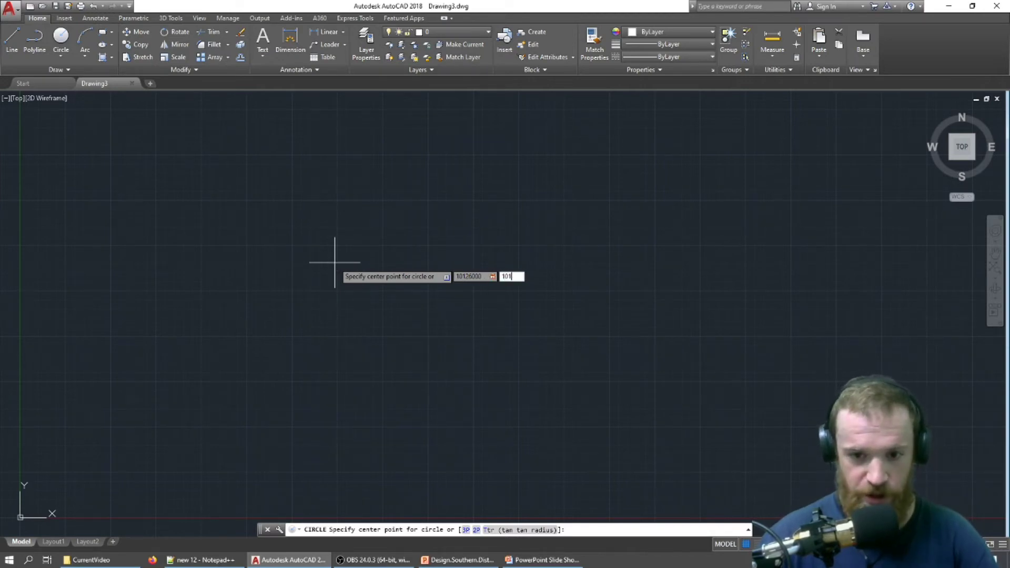
text(26000)
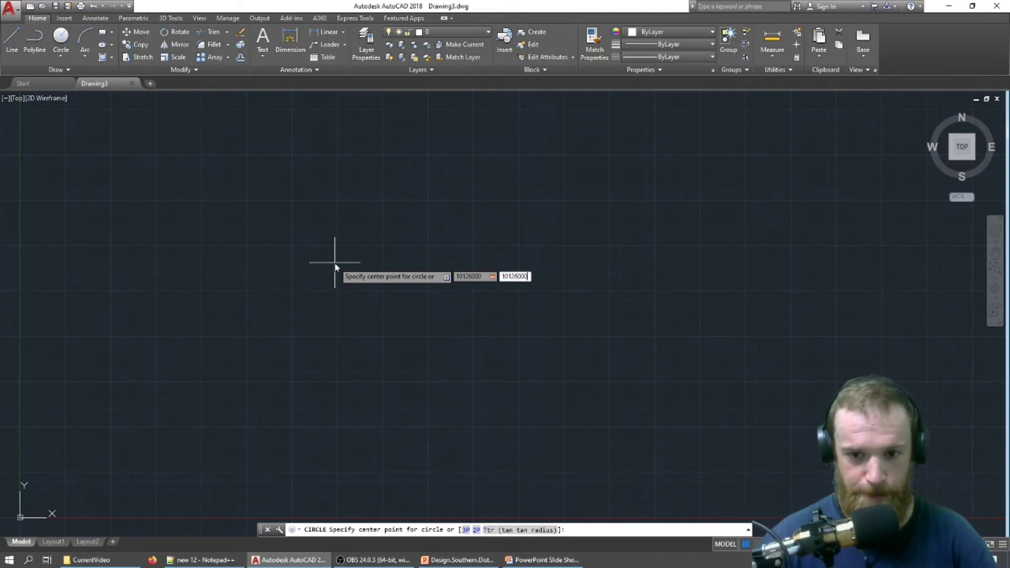
key(Return)
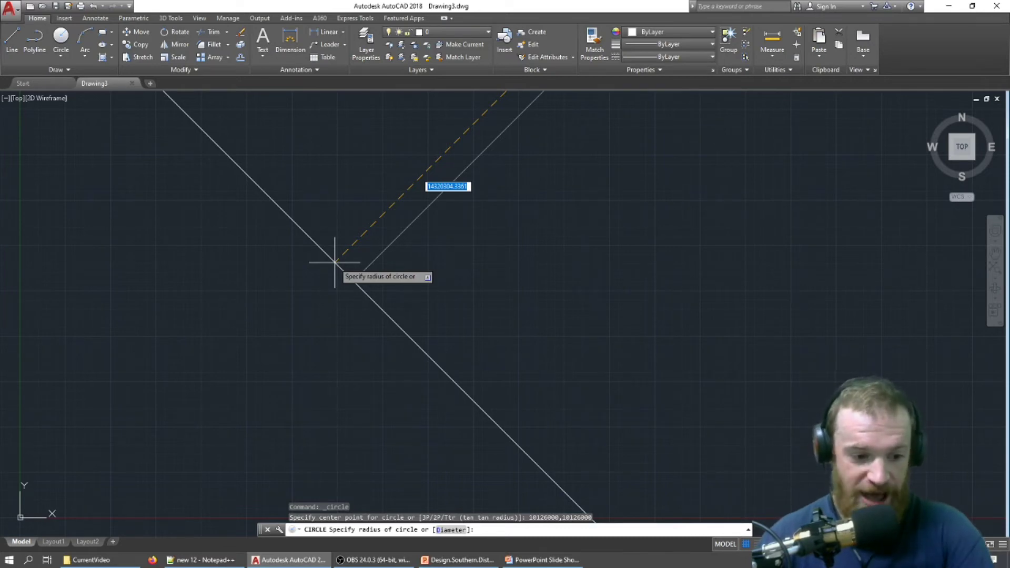
text(68)
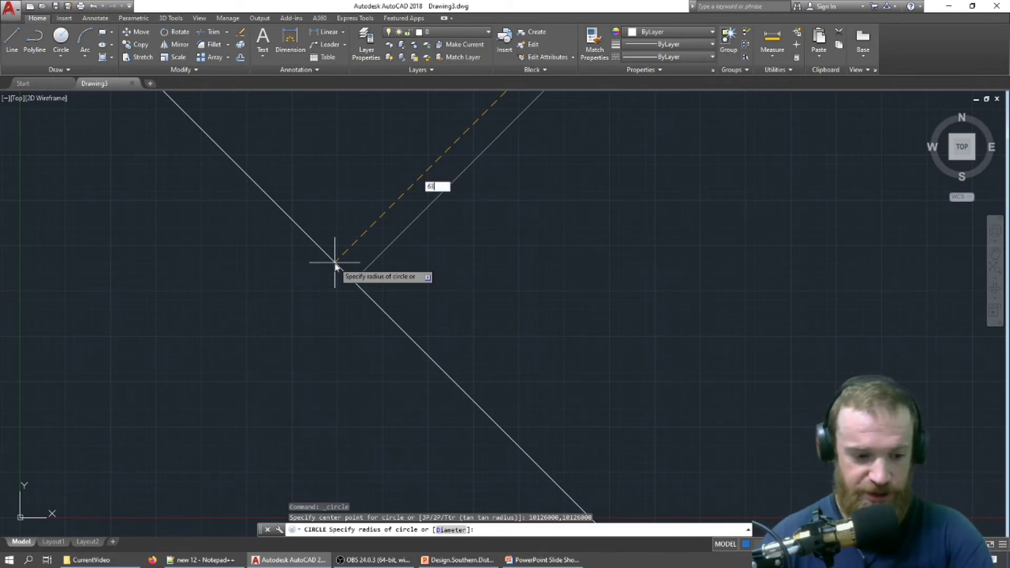
text(78)
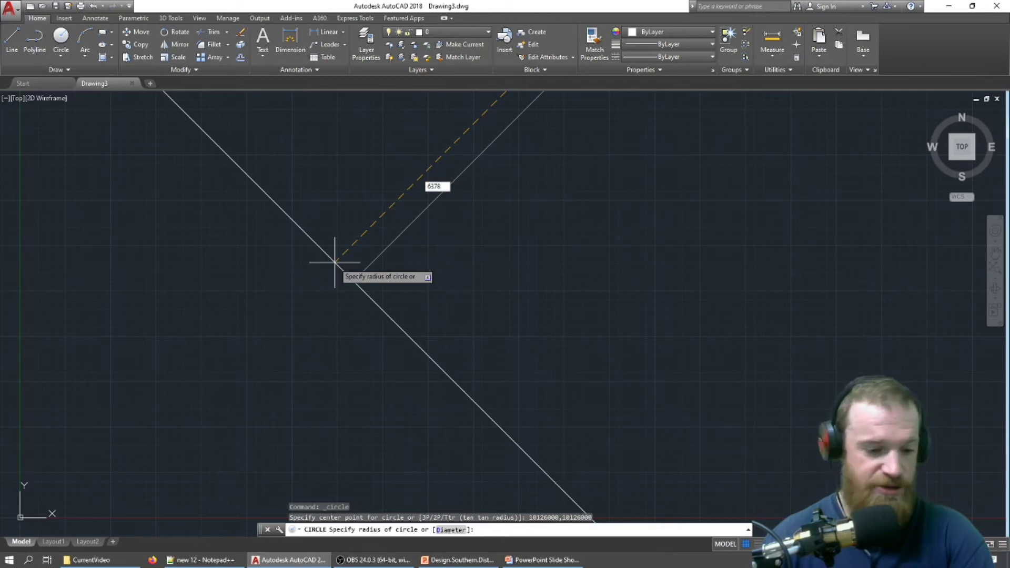
text(000)
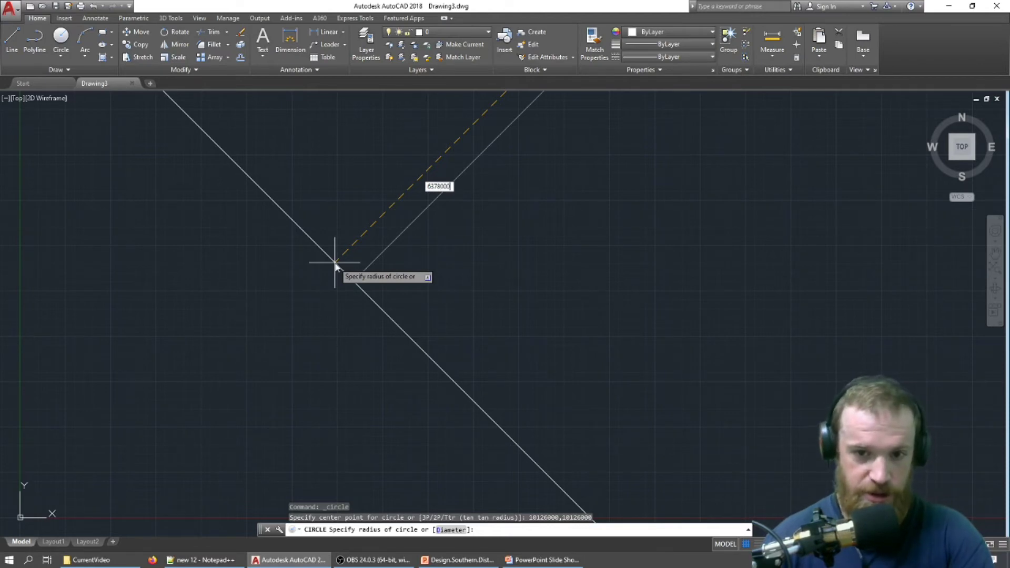
key(Return)
Zoom out and pan until the whole 6378000-radius circle is visible beside the origin.
scroll(713, 225, down, 5)
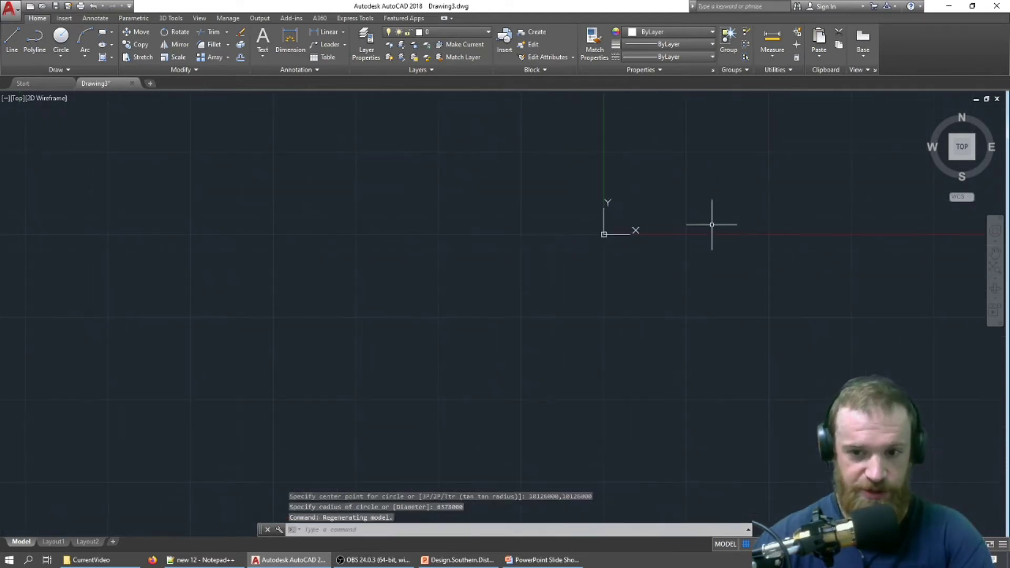
scroll(771, 149, down, 4)
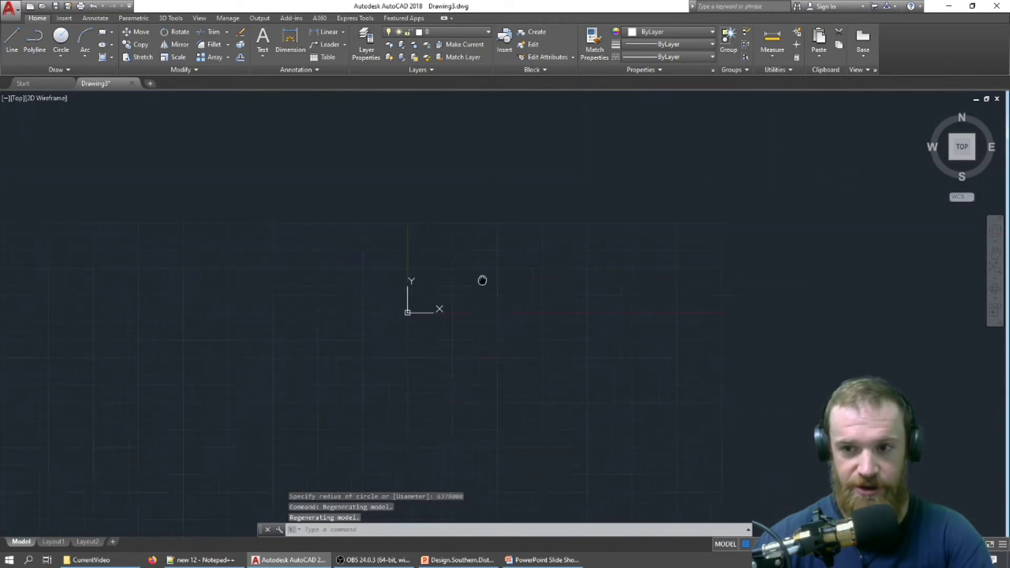
scroll(693, 196, down, 4)
scroll(652, 207, up, 6)
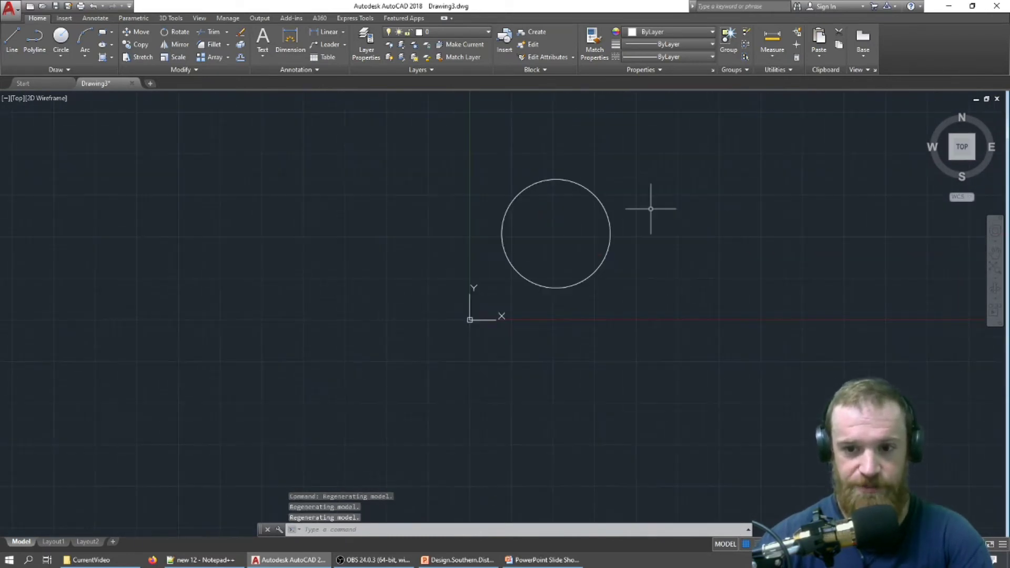
scroll(519, 278, down, 2)
drag(436, 295, 451, 235)
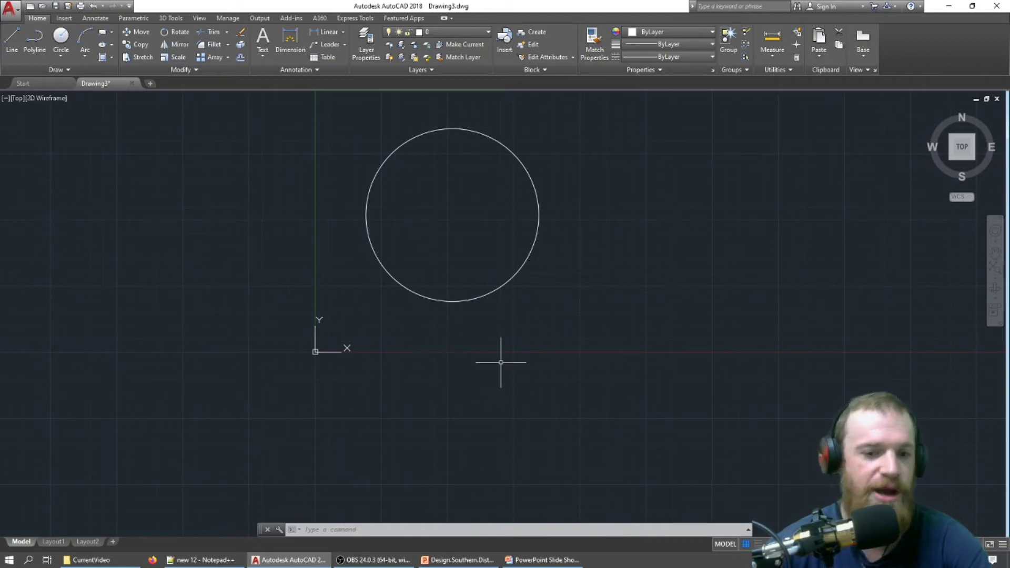
click(61, 38)
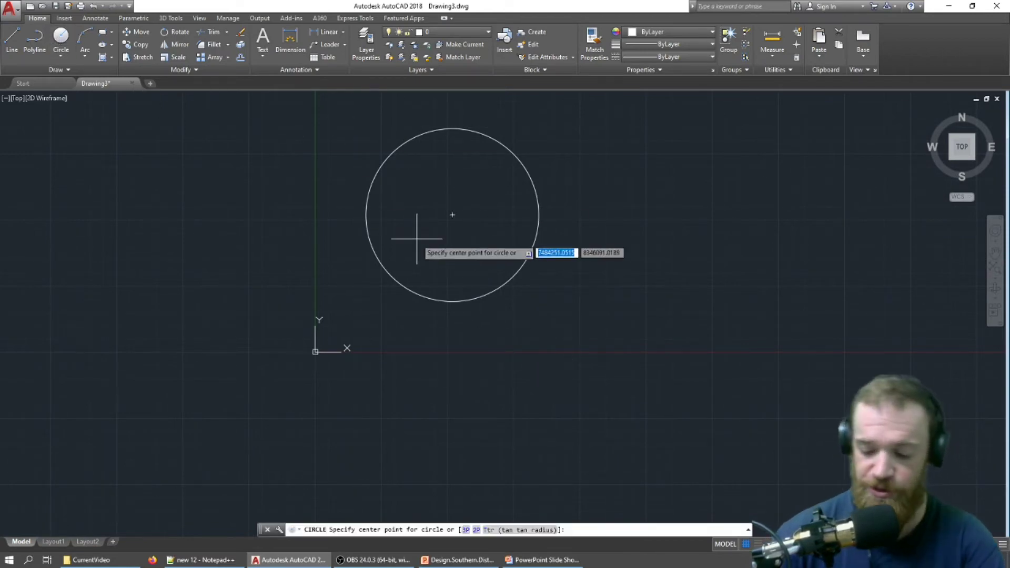
Draw a 10126000-radius circle centred at 10126000,10126000, then zoom in on its bottom arc.
text(10126000)
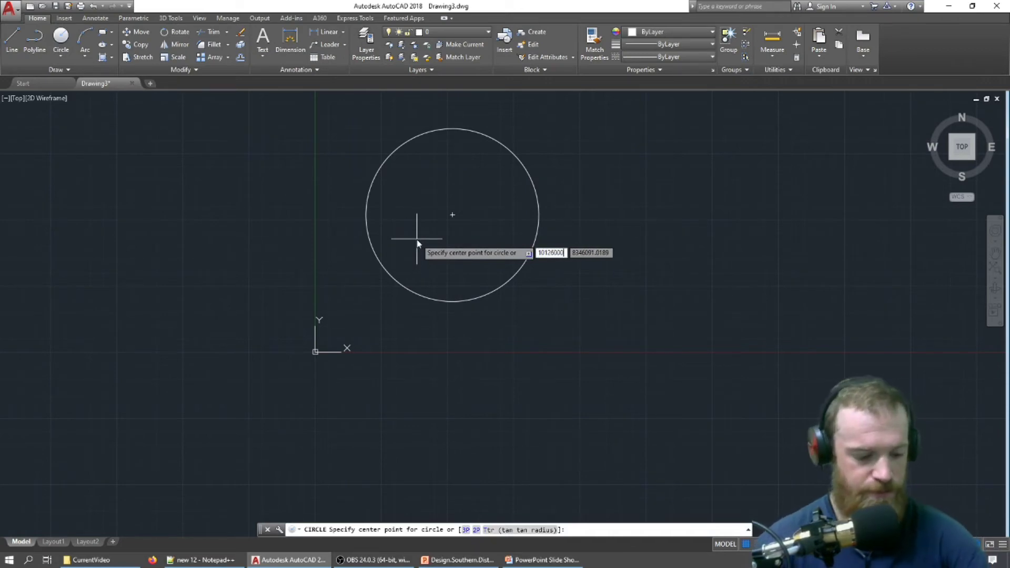
key(Tab)
text(10126000)
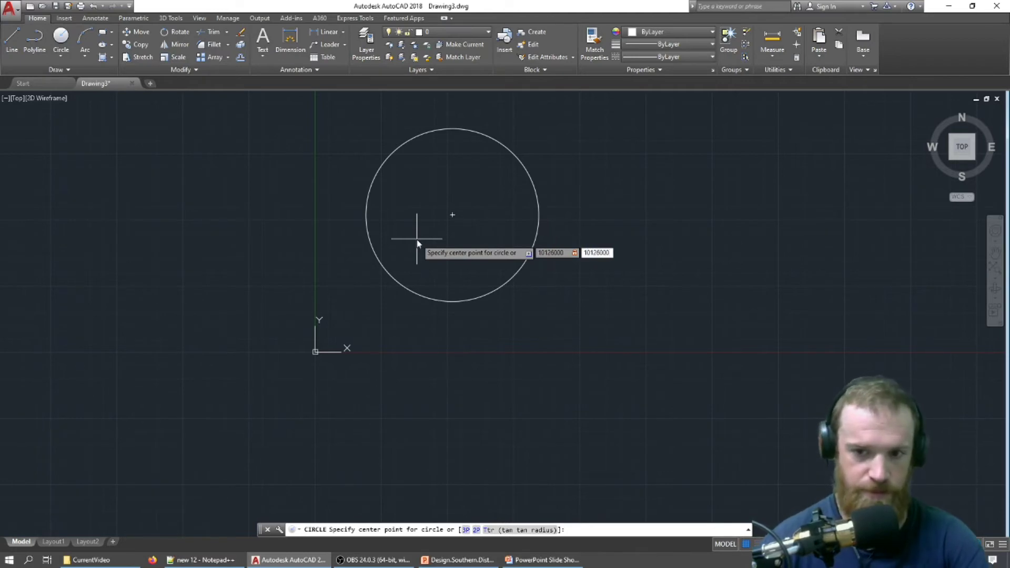
key(Return)
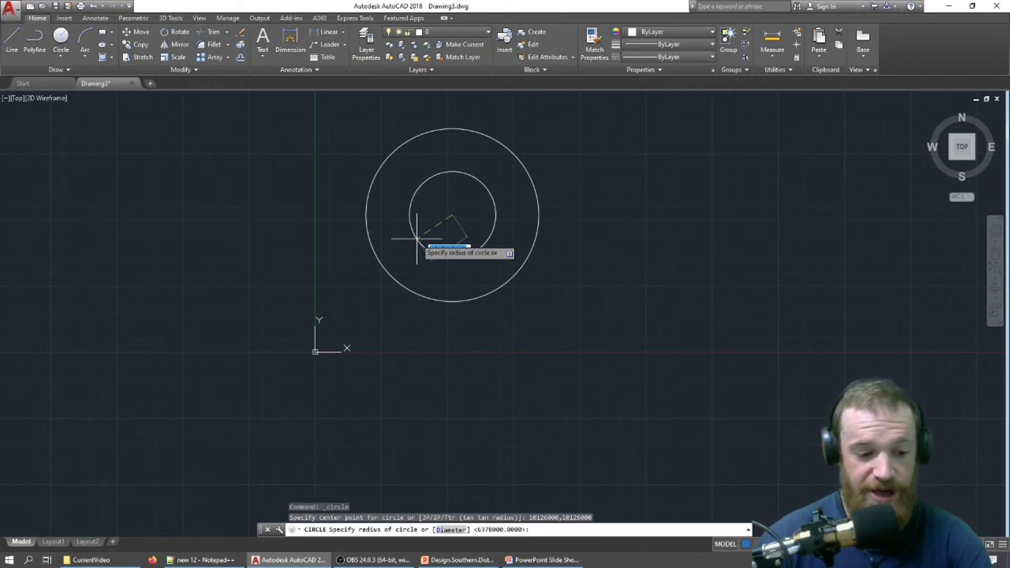
text(1012)
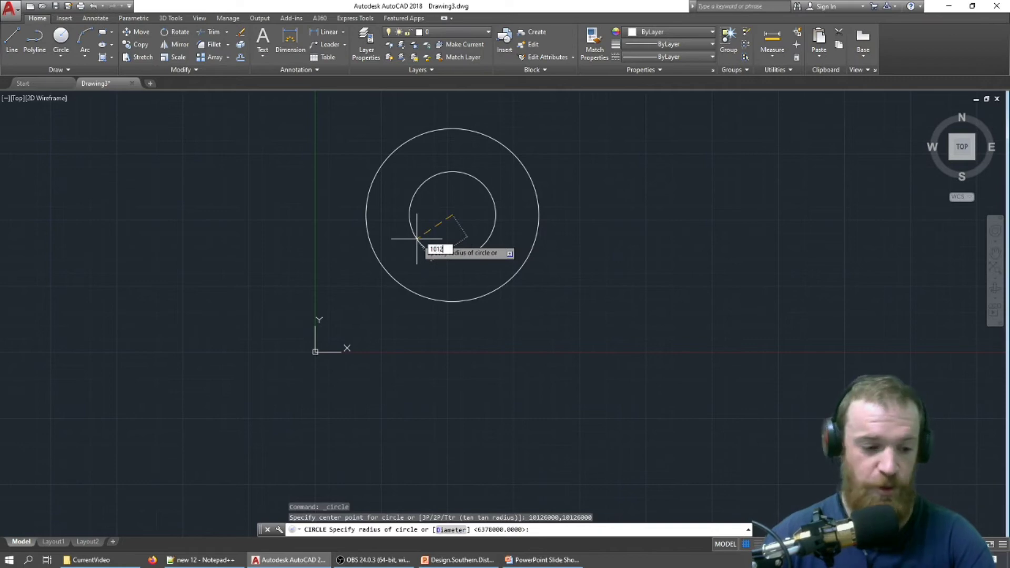
text(6)
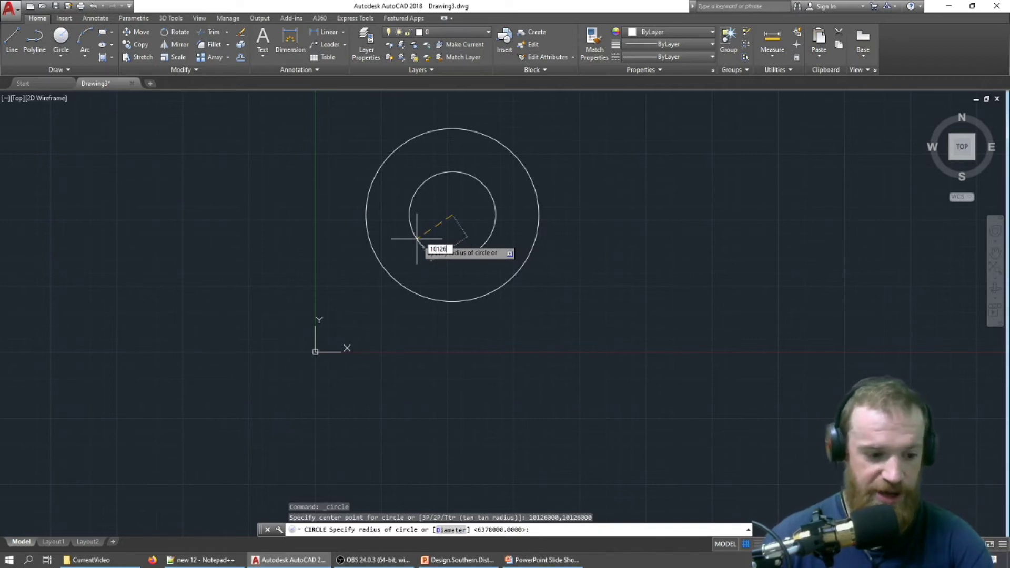
text(000)
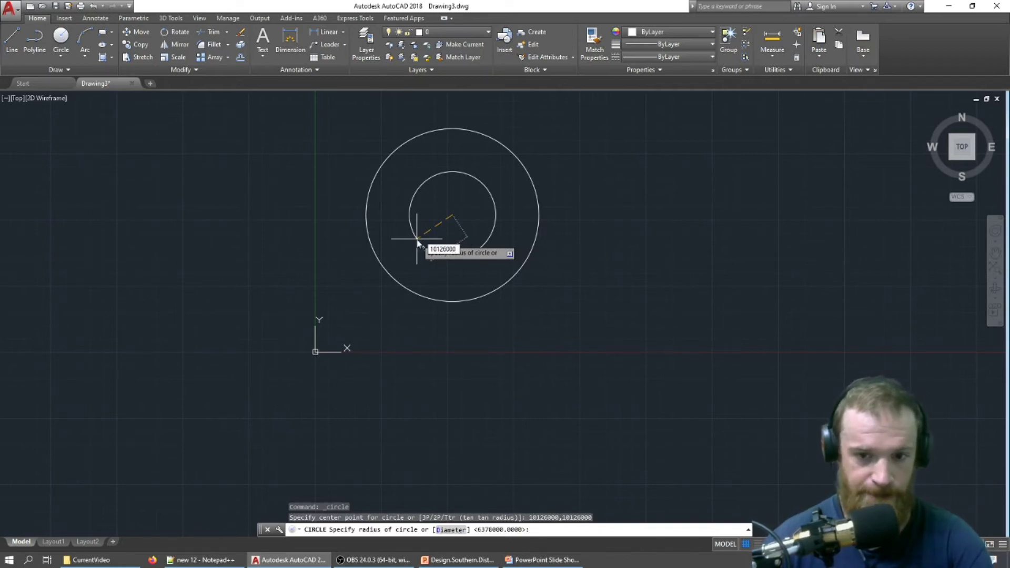
key(Return)
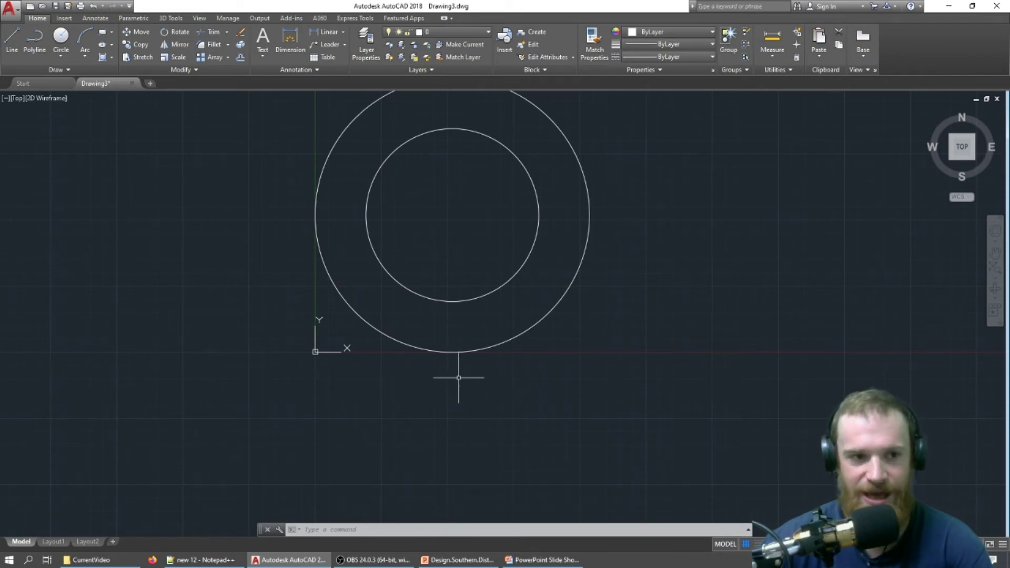
scroll(453, 350, up, 3)
scroll(486, 370, up, 4)
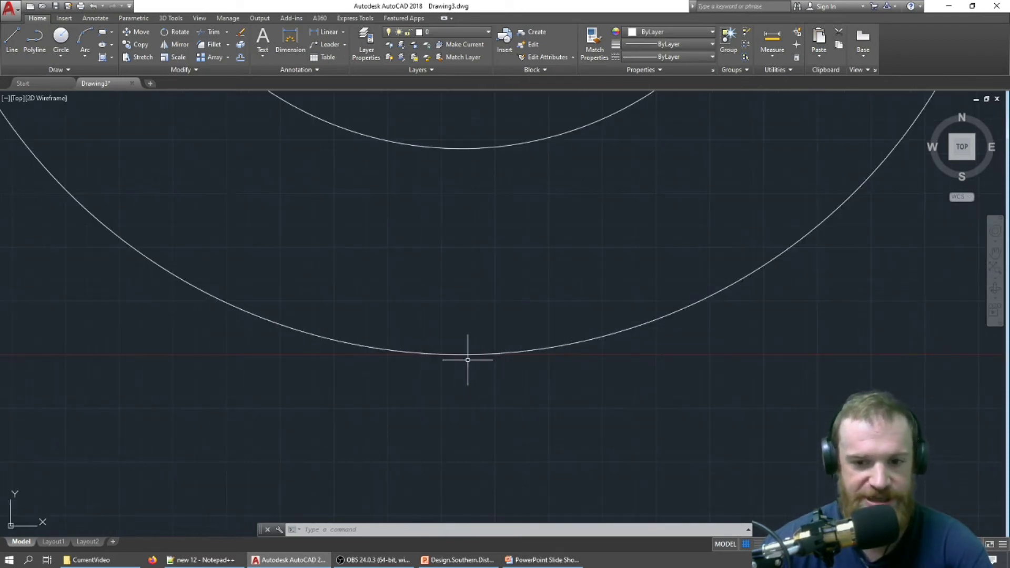
scroll(470, 355, up, 2)
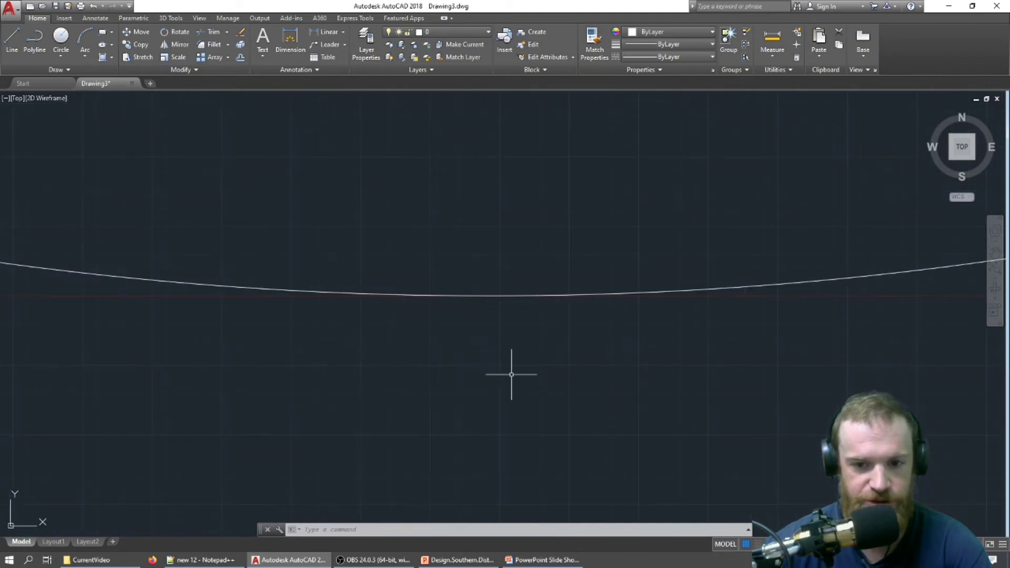
drag(514, 374, 469, 329)
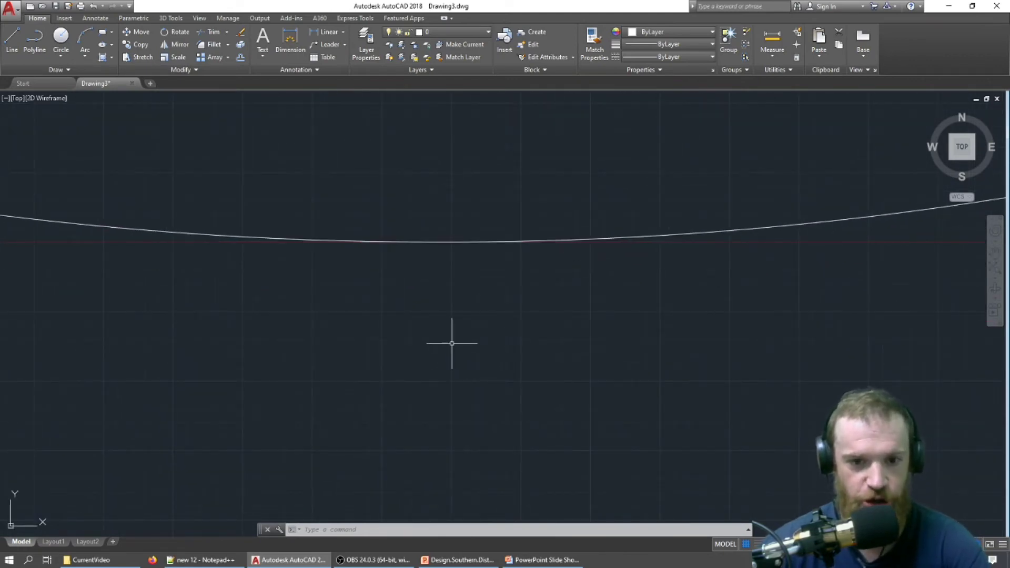
Draw a short horizontal line just below the large circle's arc and select it.
click(12, 40)
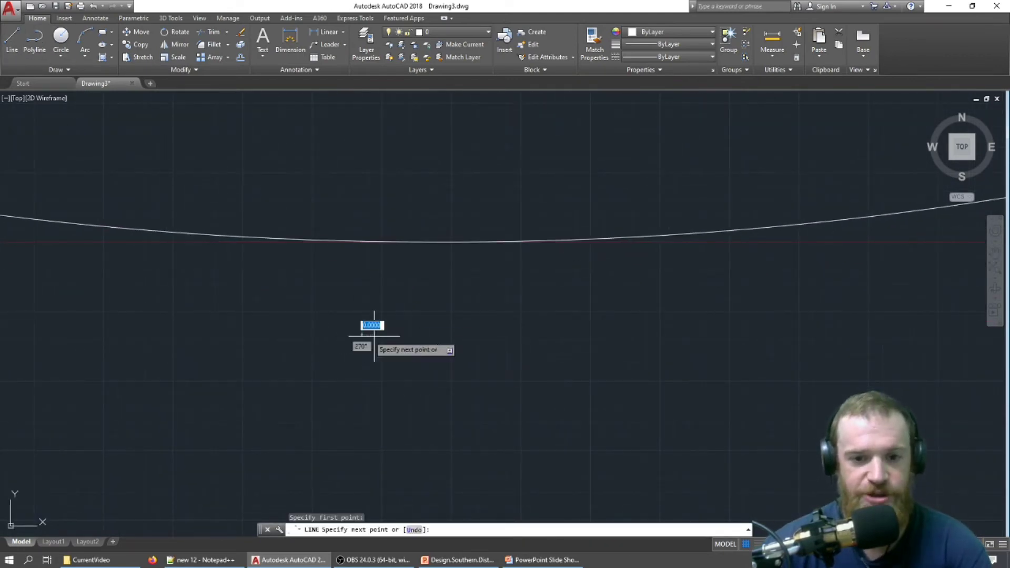
click(362, 335)
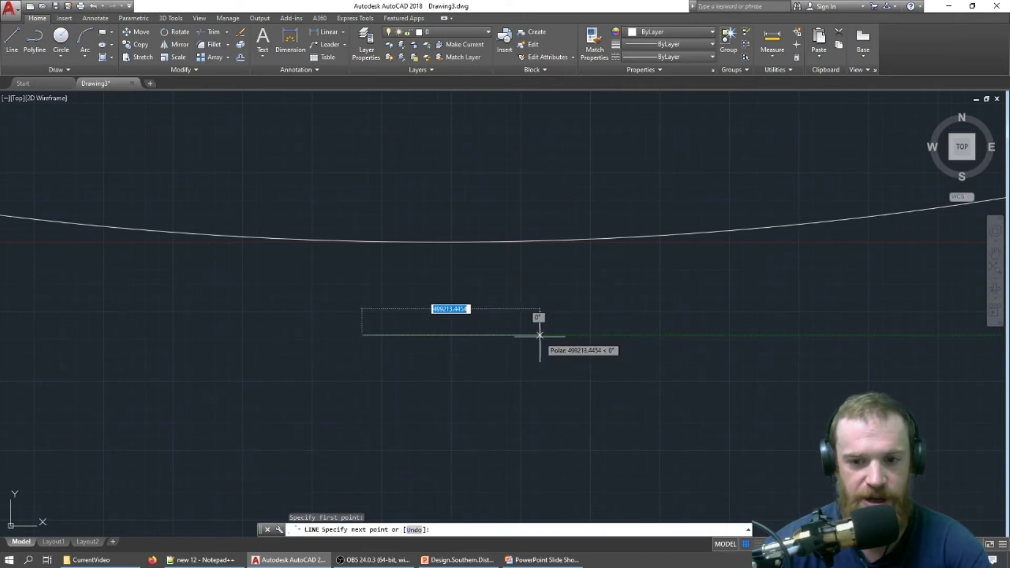
click(540, 334)
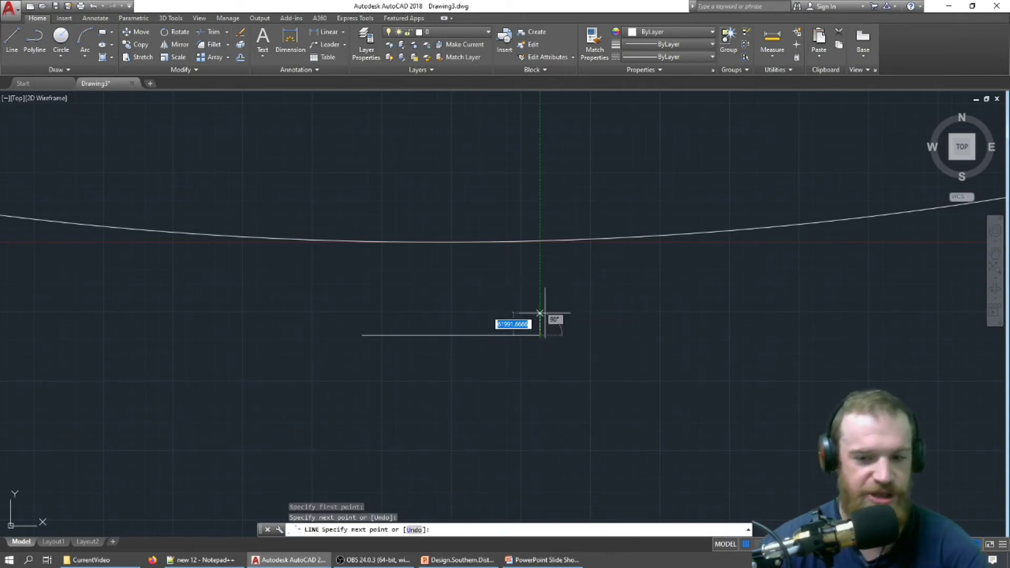
key(Escape)
click(452, 335)
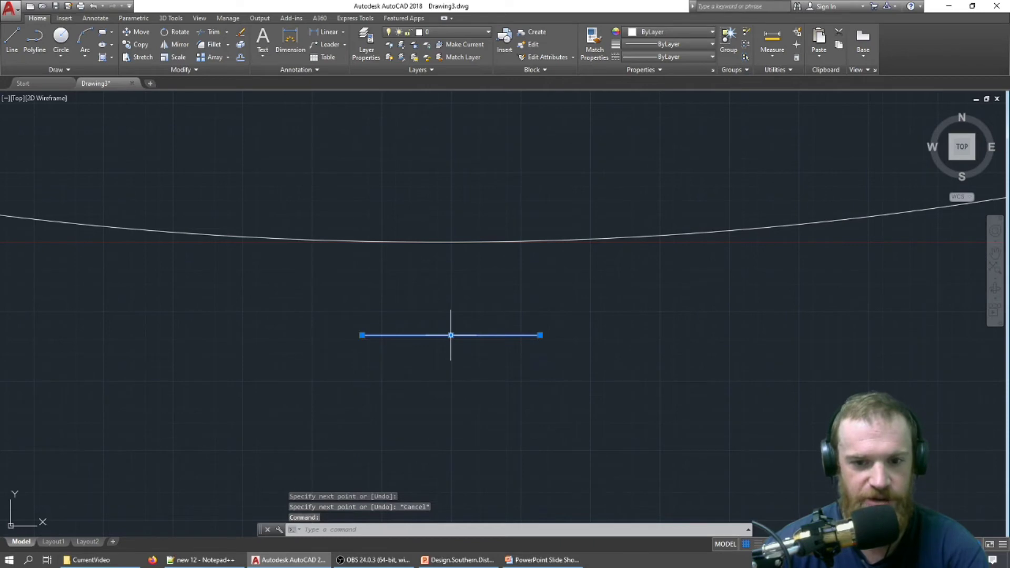
In the line's Properties, set its start point to 10076000,-100000.
right_click(422, 339)
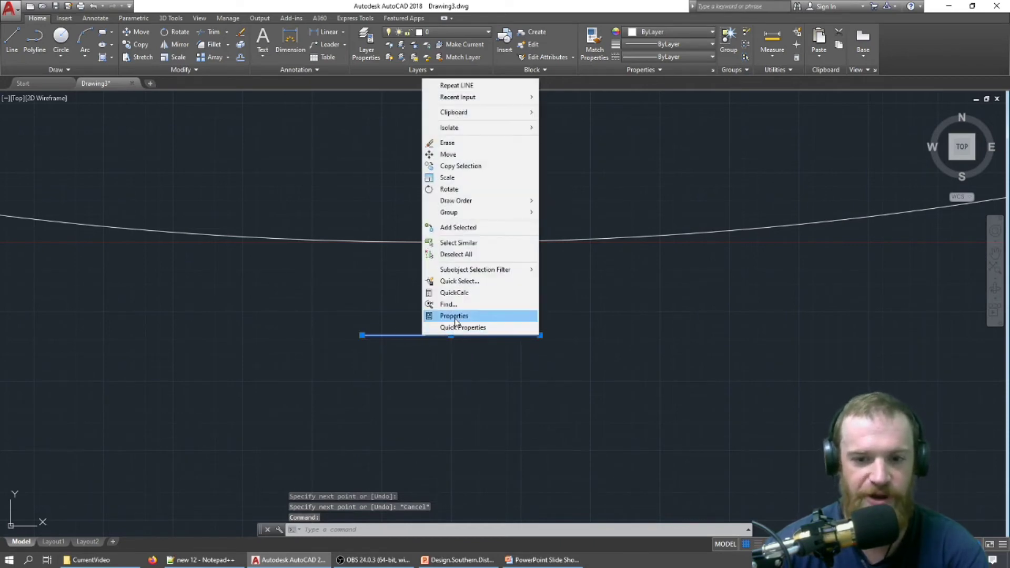
click(453, 318)
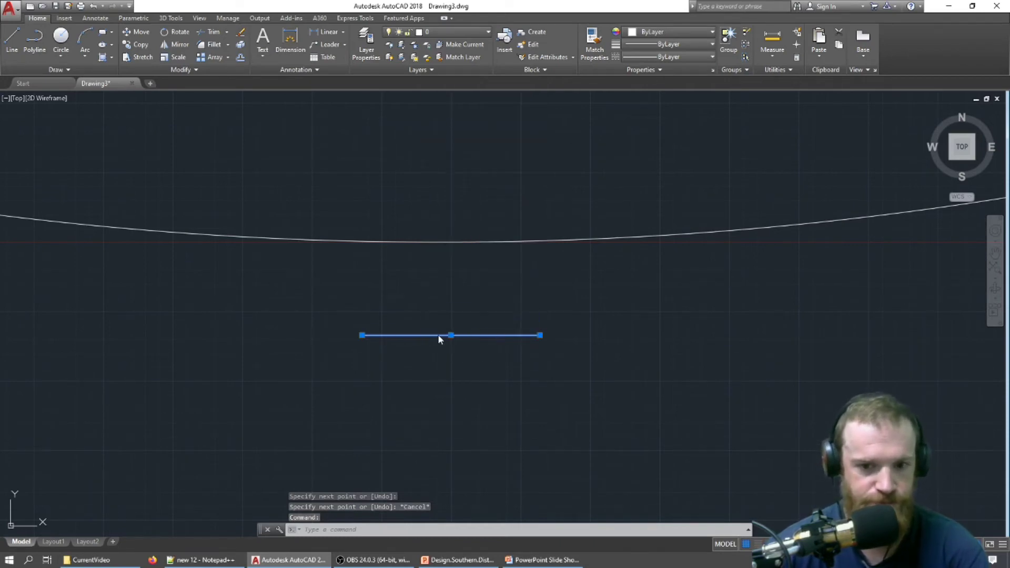
double_click(368, 333)
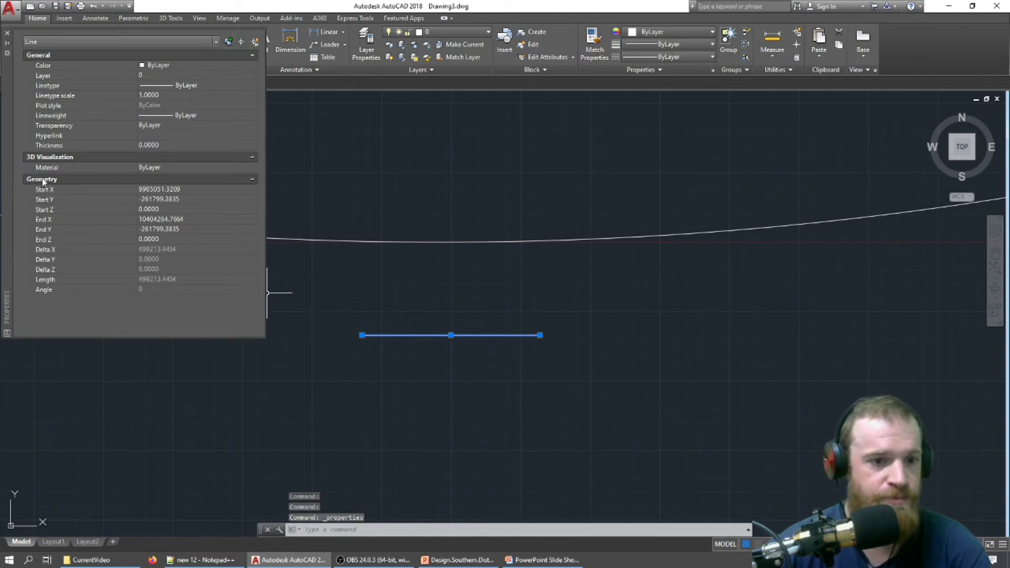
click(169, 191)
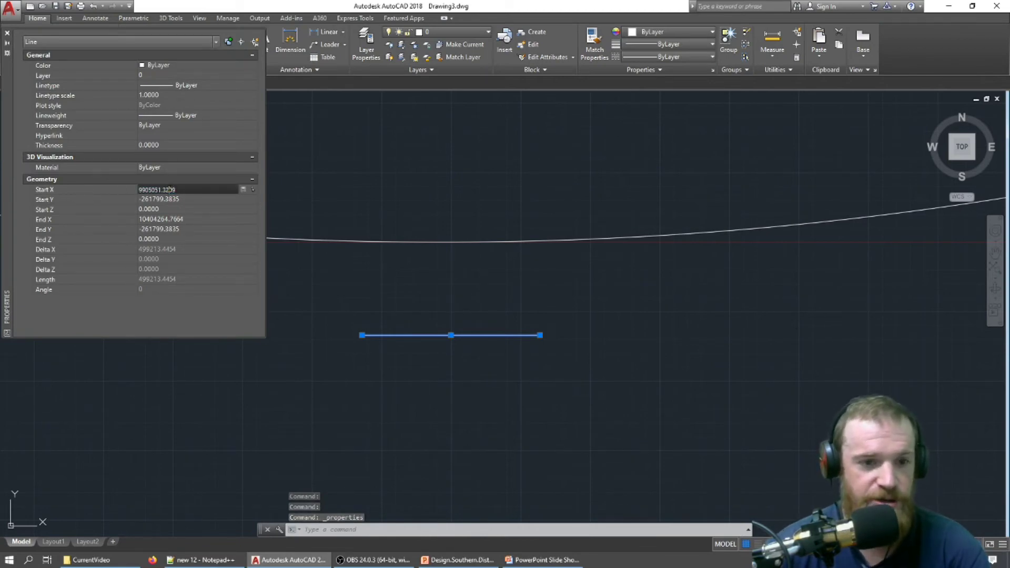
double_click(164, 190)
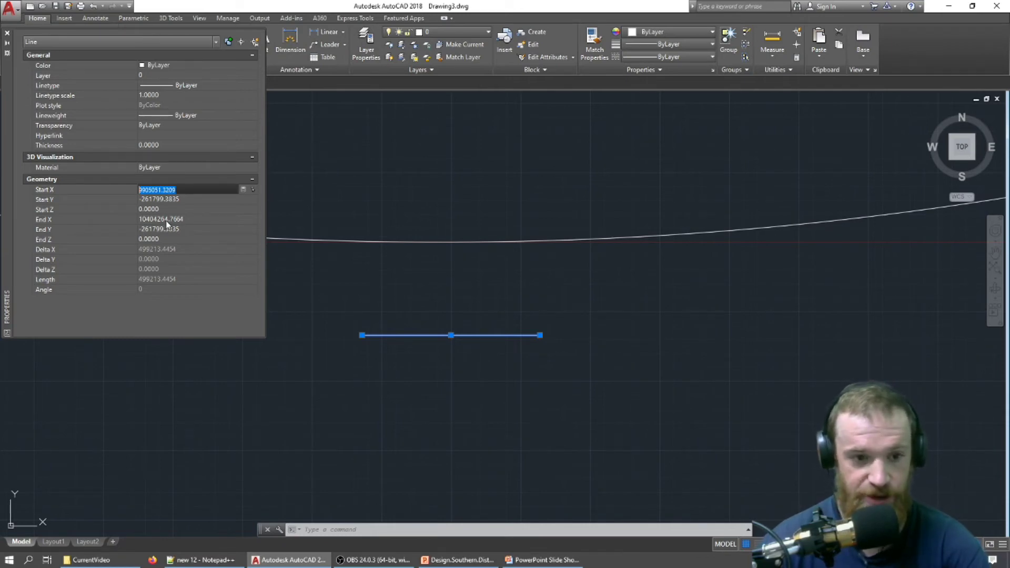
text(10)
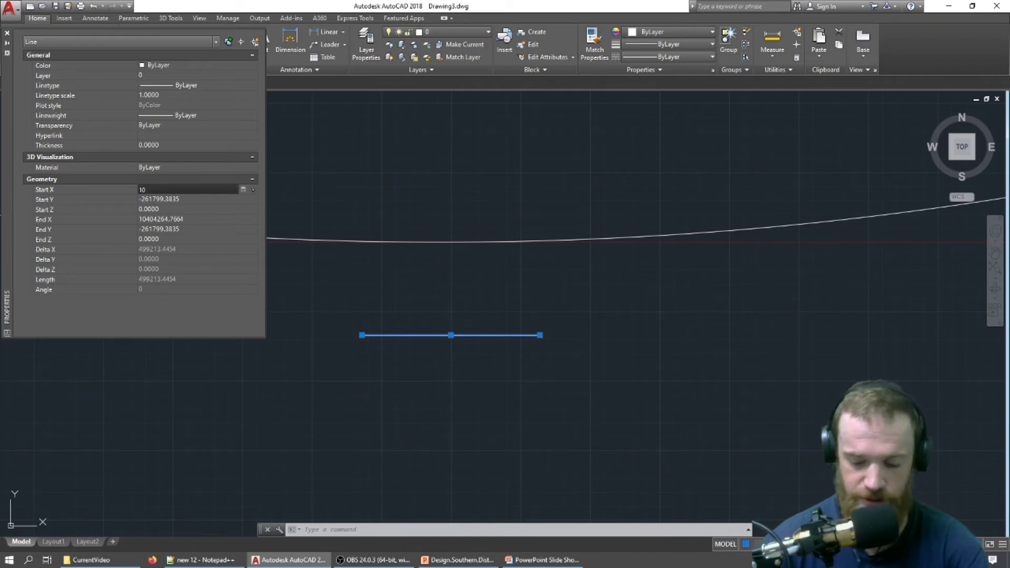
text(076000)
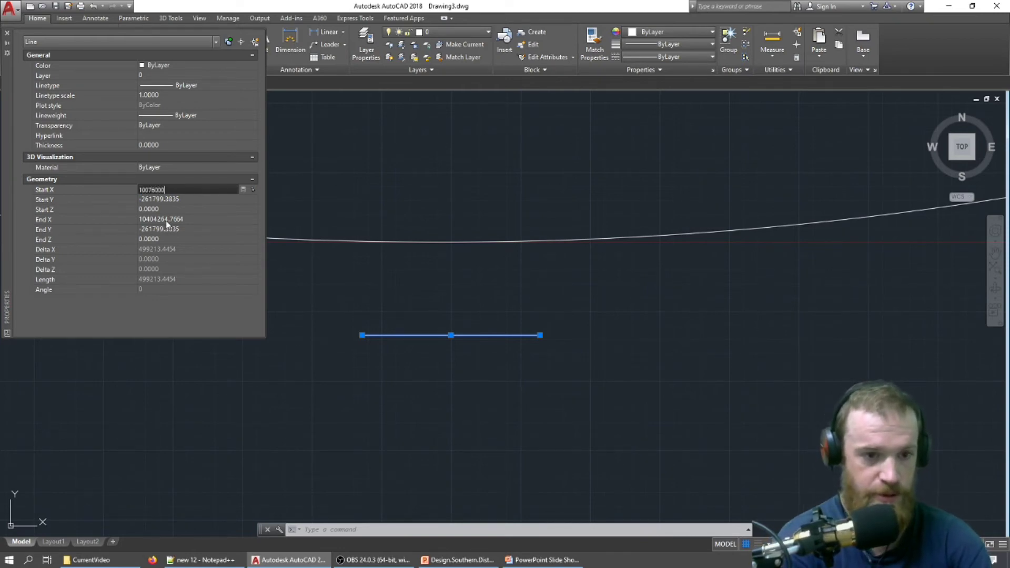
key(Return)
key(Tab)
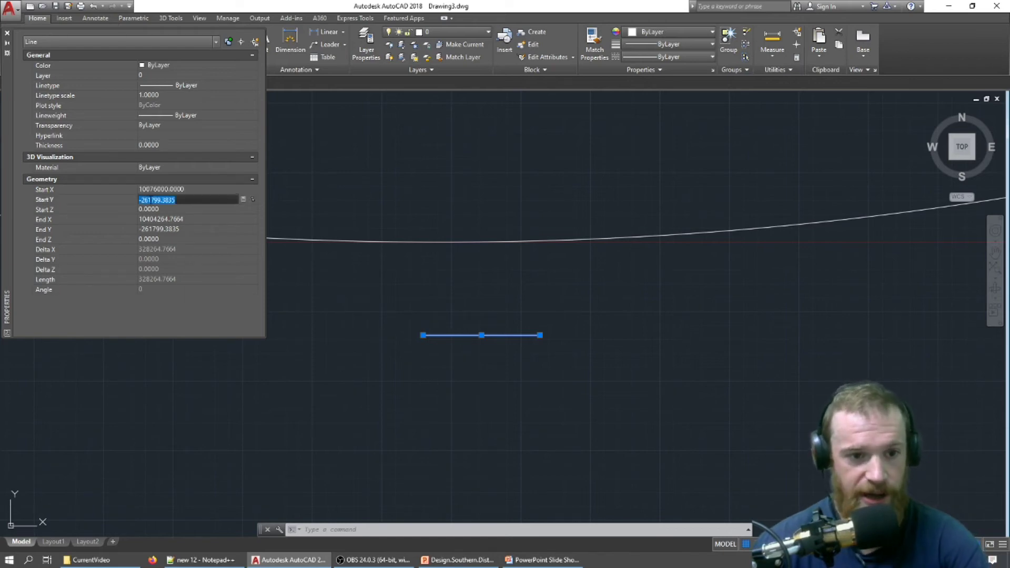
text(-100000)
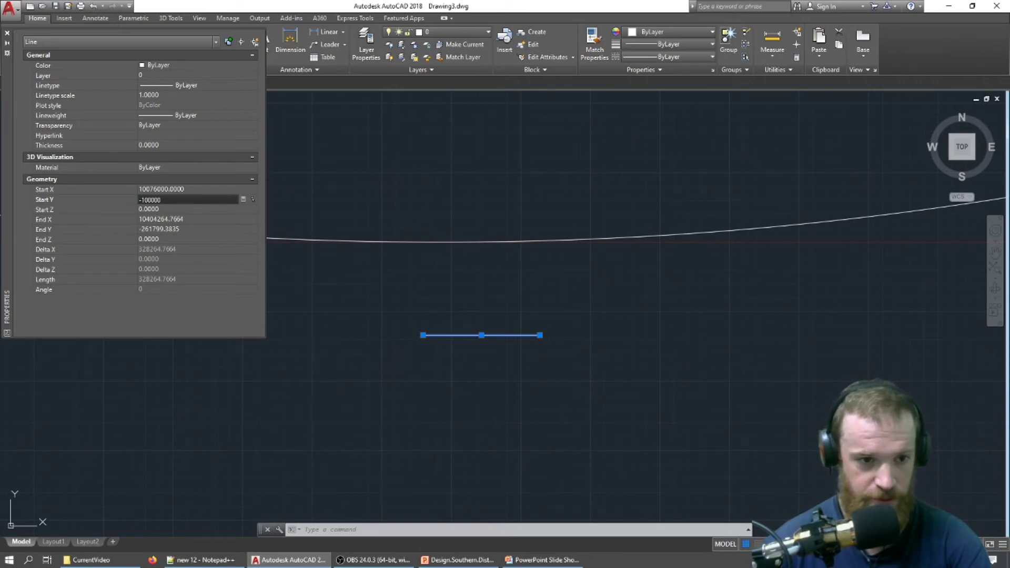
key(Tab)
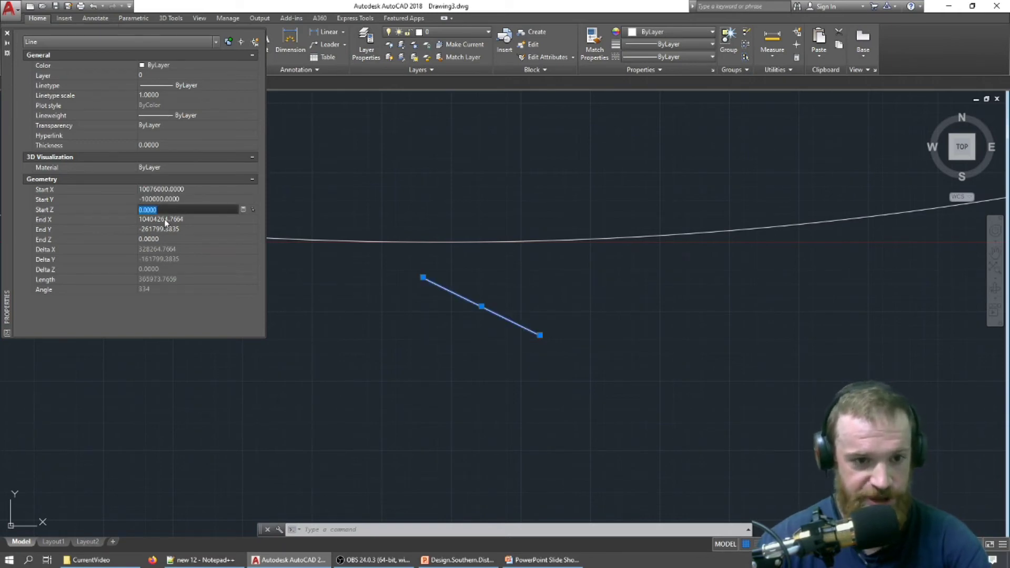
Set the line's end point to 10176000,-100000 and close the Properties palette.
key(Tab)
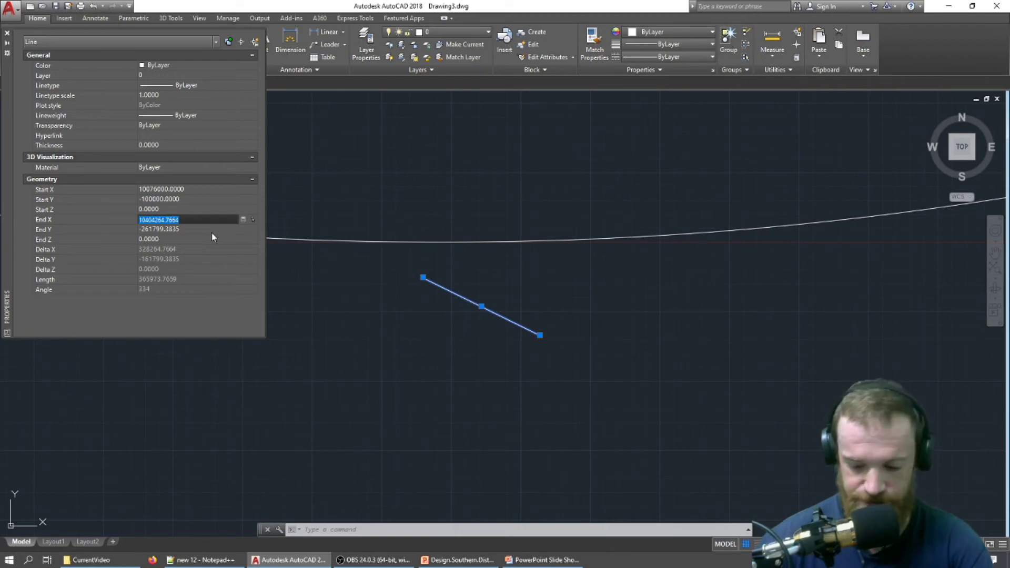
text(10176000)
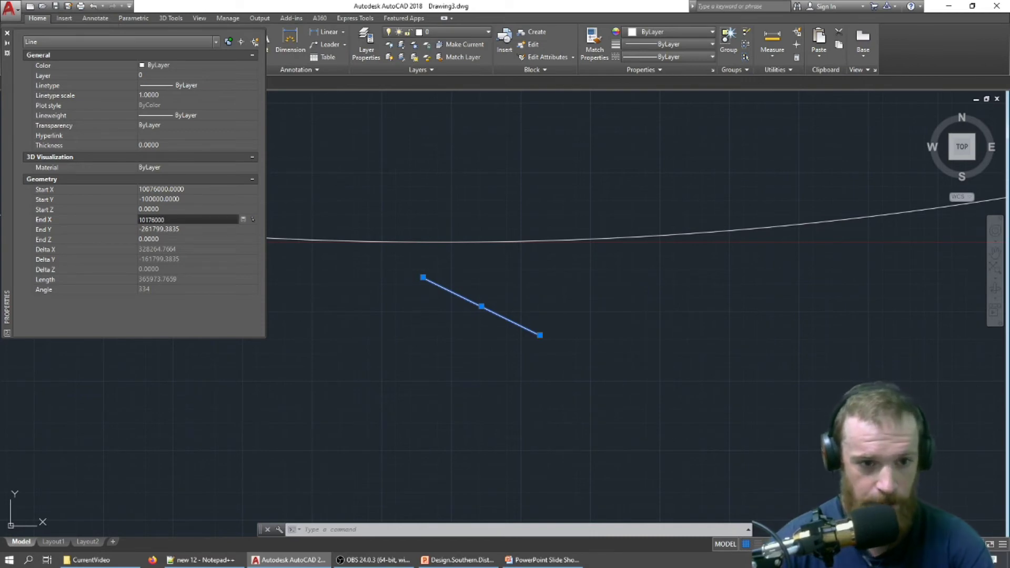
key(Return)
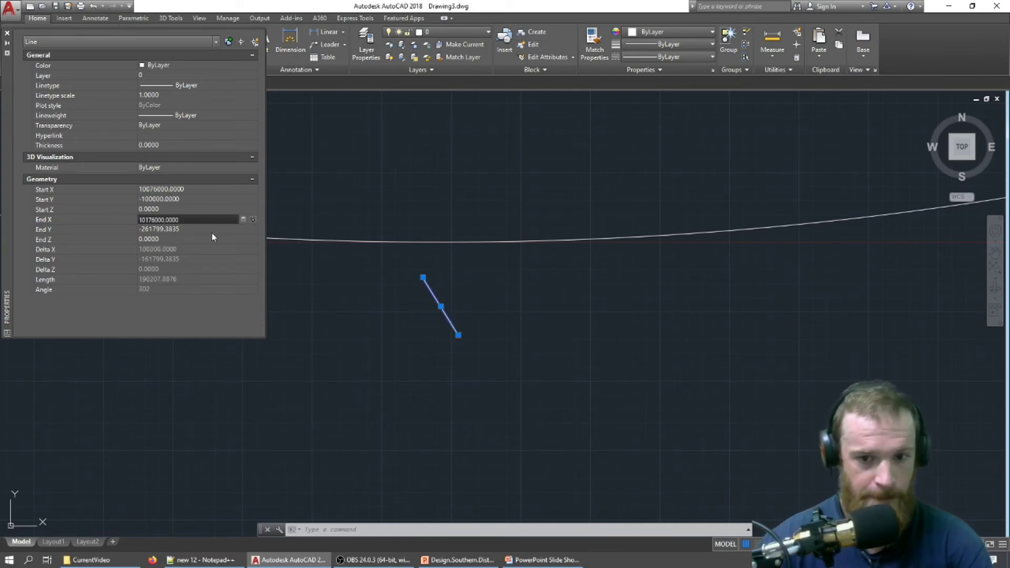
click(196, 229)
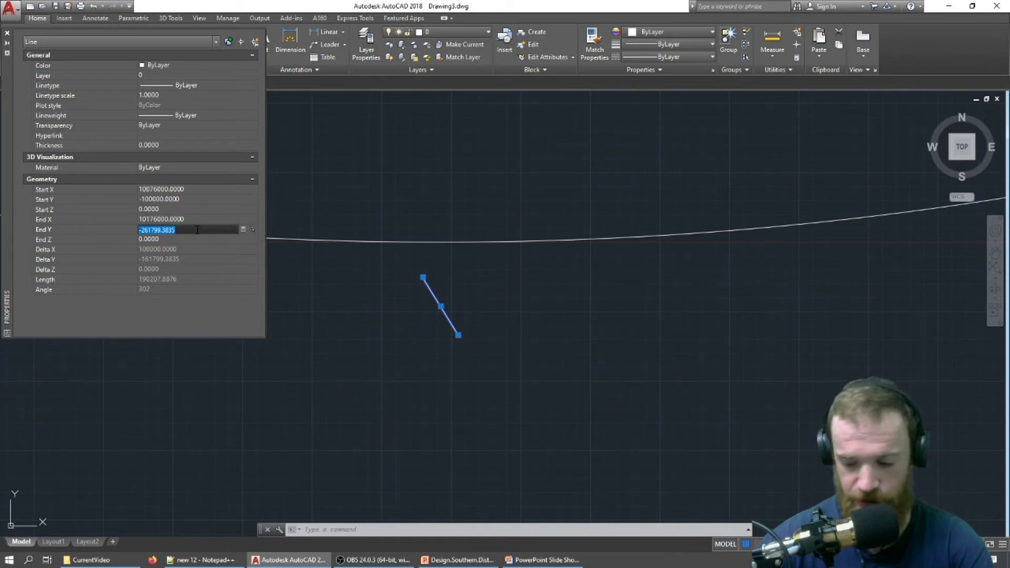
text(-100000)
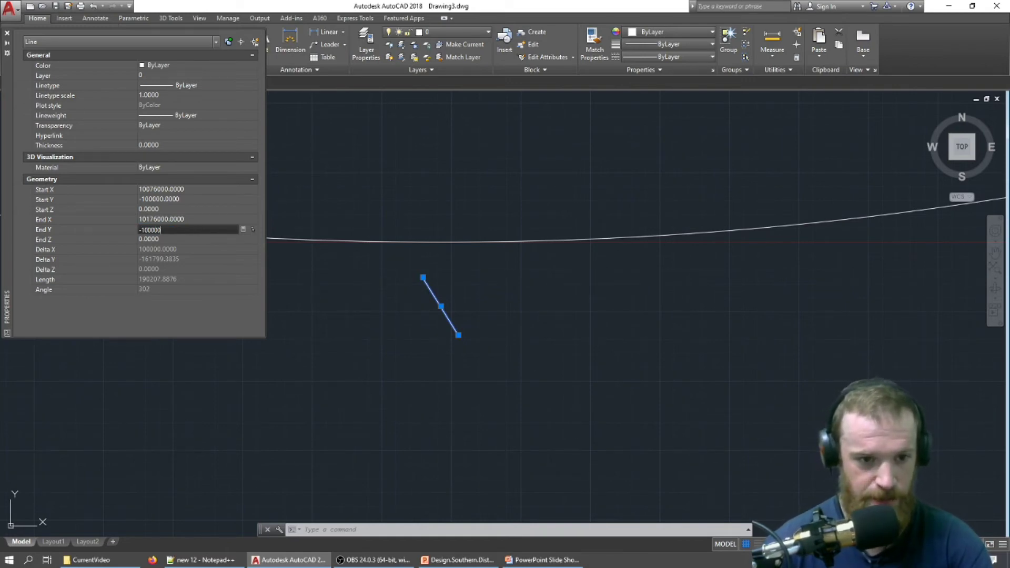
key(Tab)
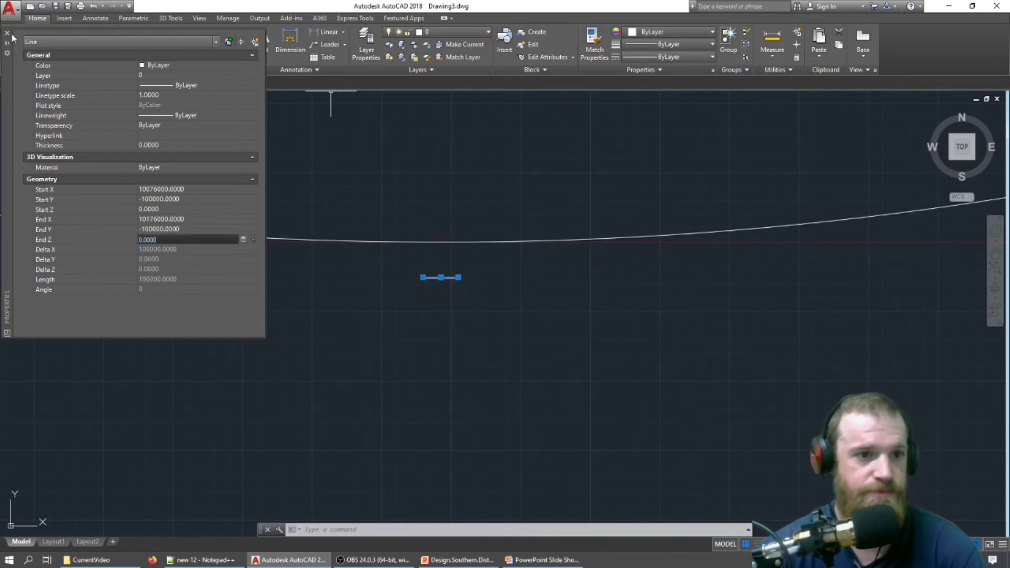
click(436, 157)
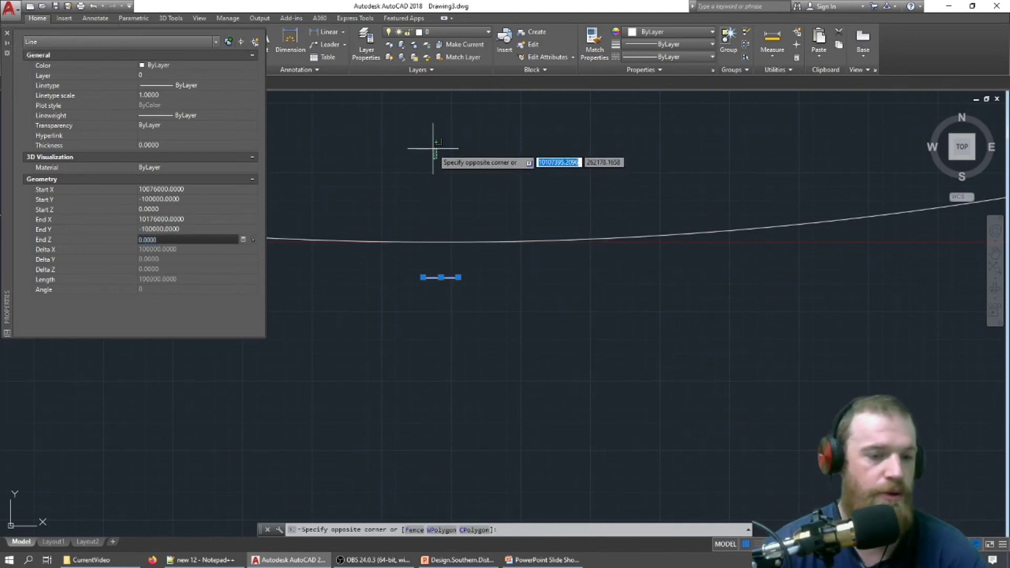
key(Escape)
click(8, 34)
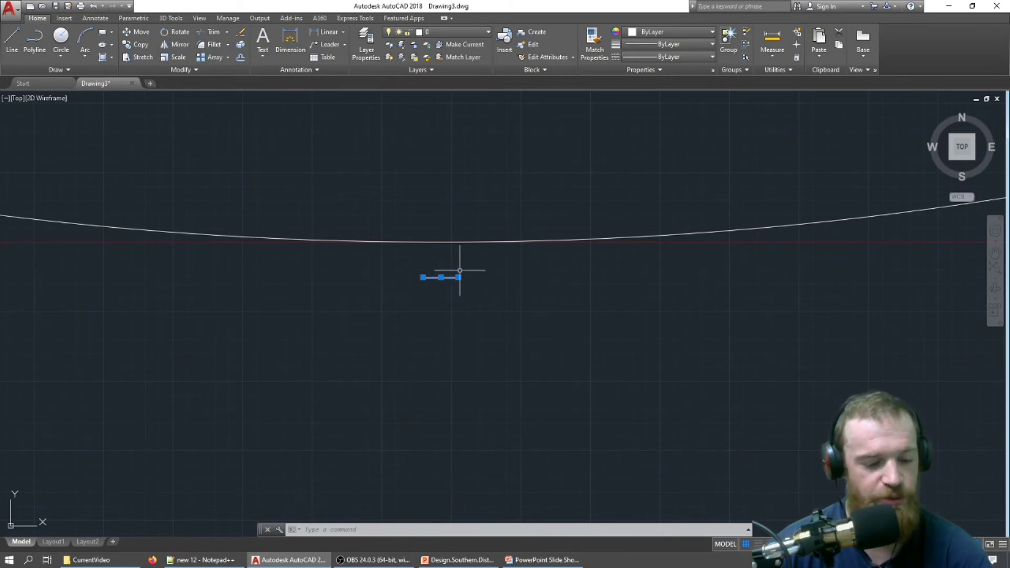
With both circles in view, add Center to the Endpoint and Midpoint object snaps.
scroll(468, 263, down, 2)
scroll(470, 262, down, 4)
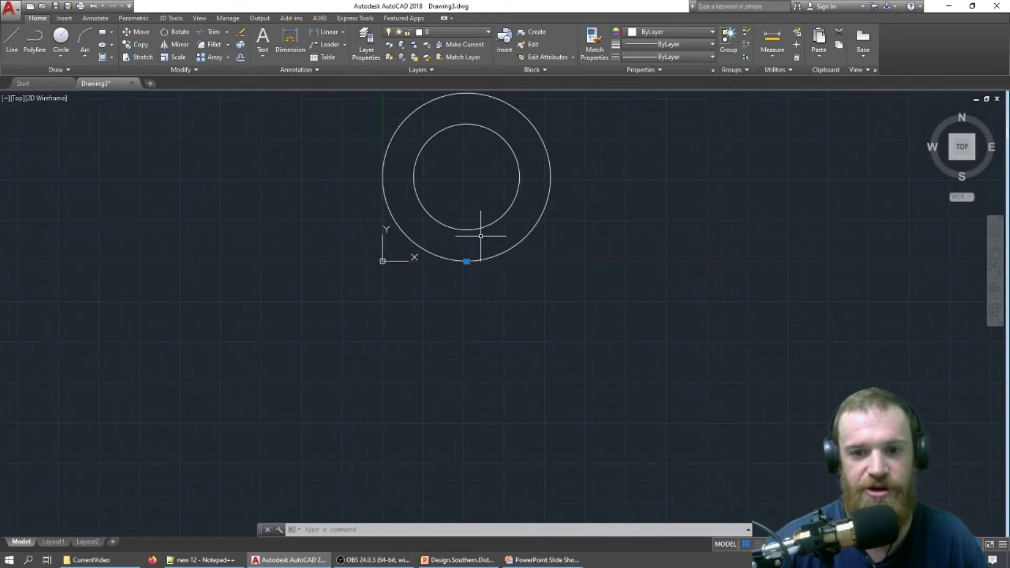
scroll(472, 245, up, 2)
drag(458, 165, 462, 221)
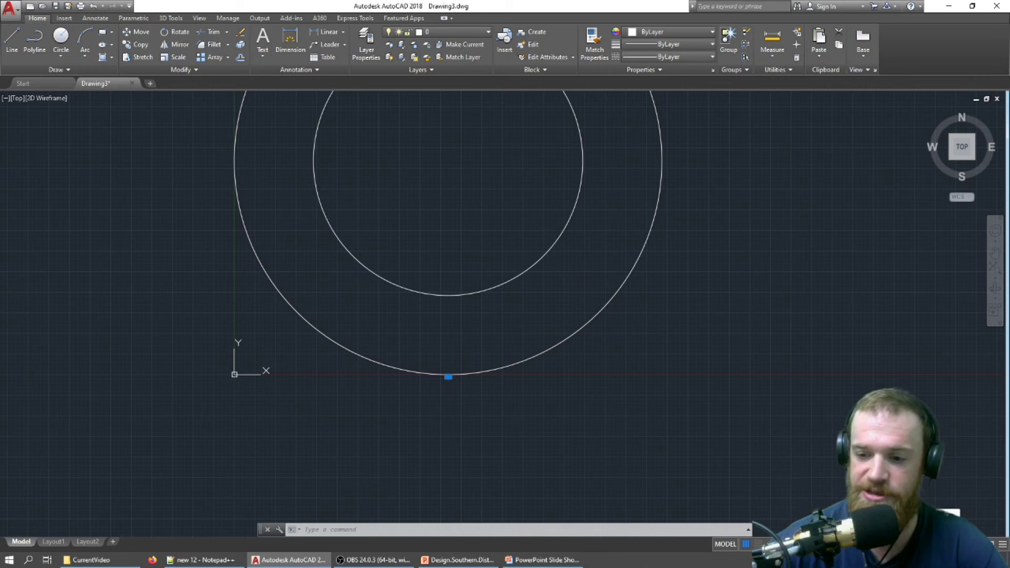
click(845, 544)
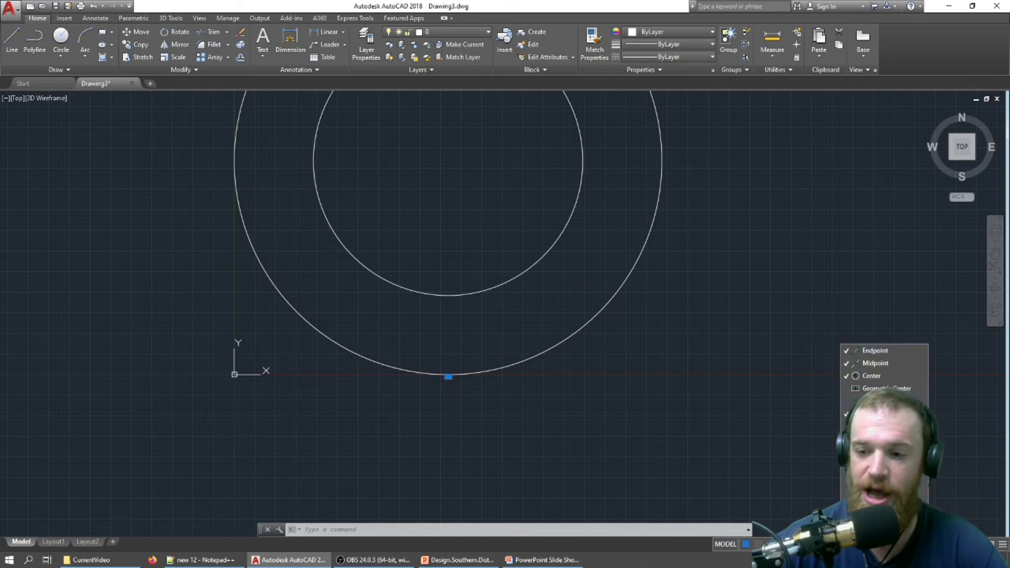
click(854, 377)
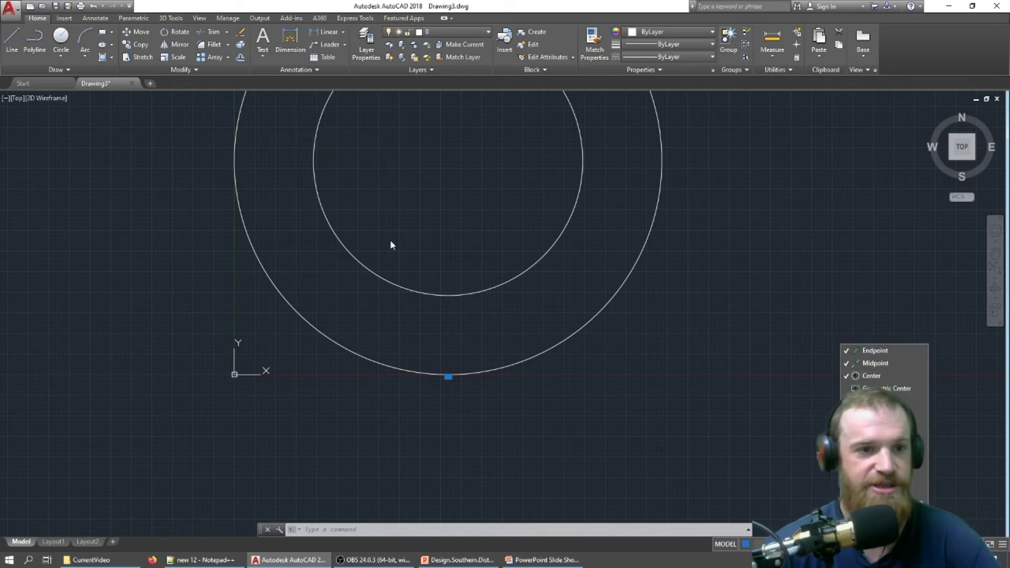
Draw a line from the 100 km line's left end to the circles' centre.
click(11, 50)
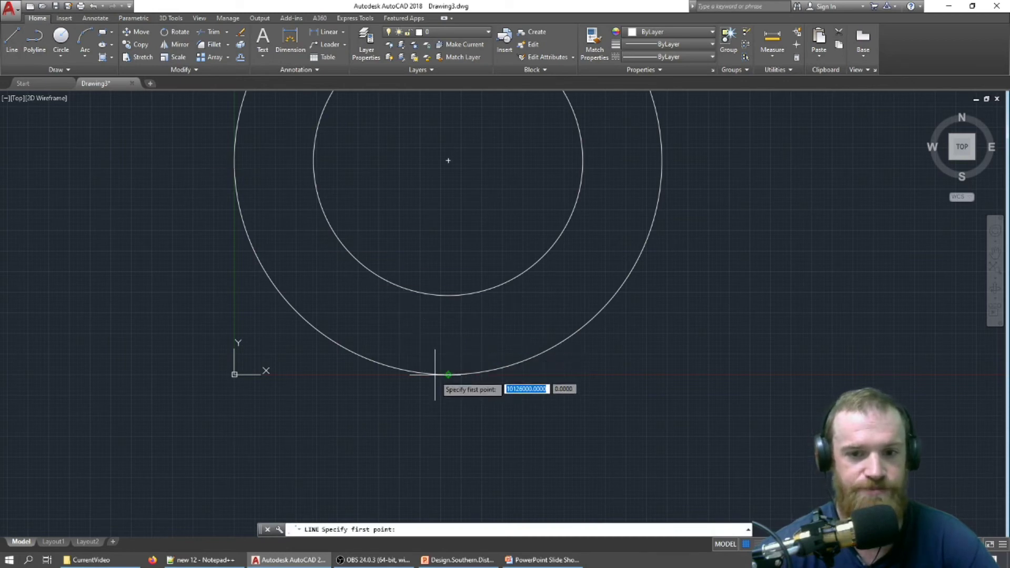
scroll(444, 378, up, 8)
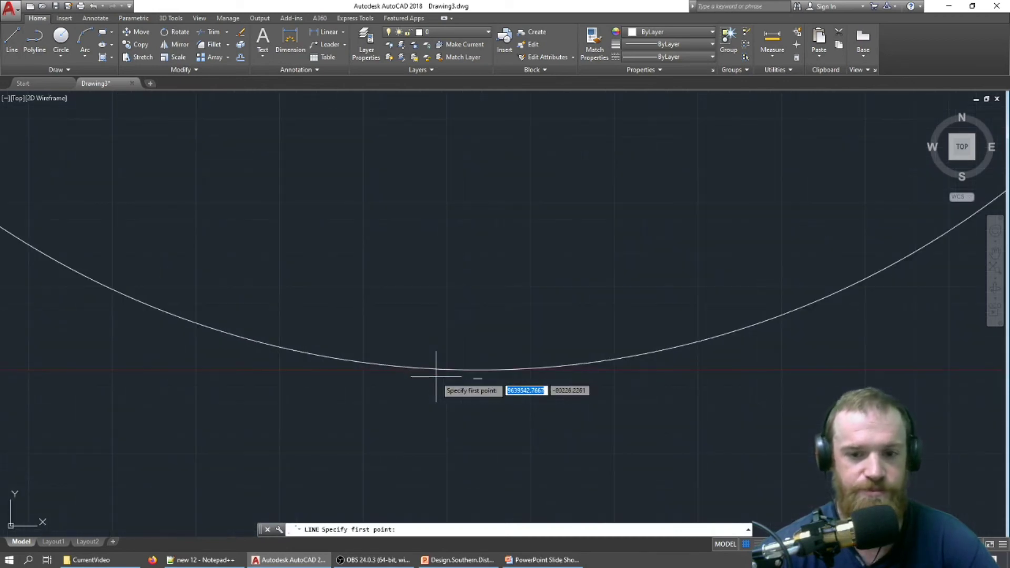
click(462, 343)
scroll(457, 275, down, 3)
scroll(458, 275, down, 4)
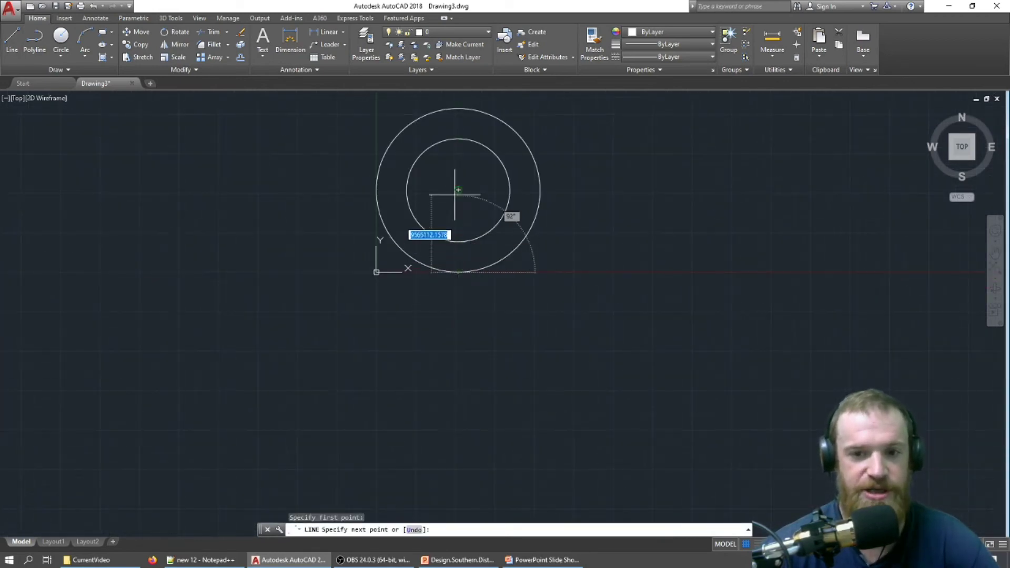
click(458, 190)
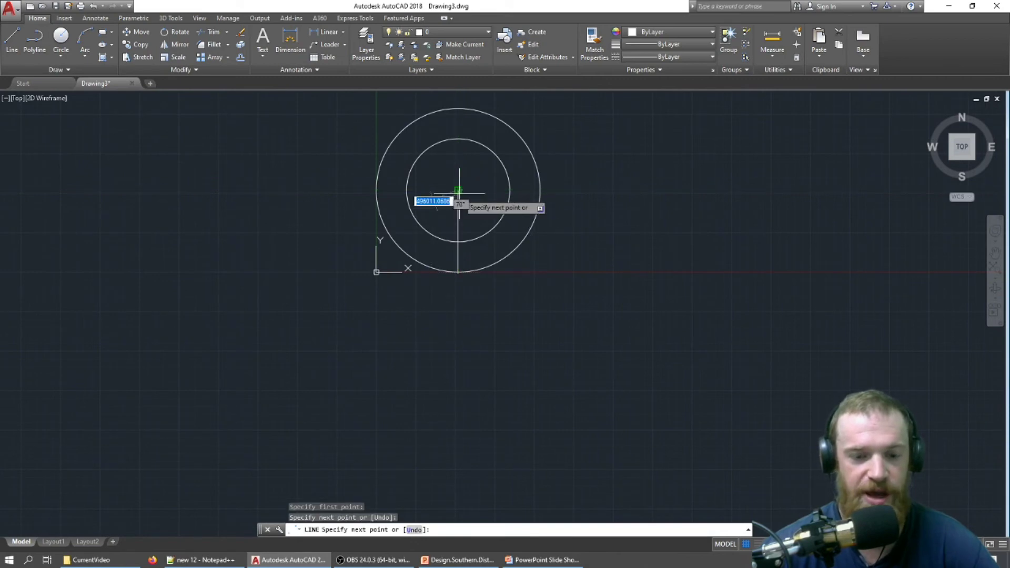
key(Escape)
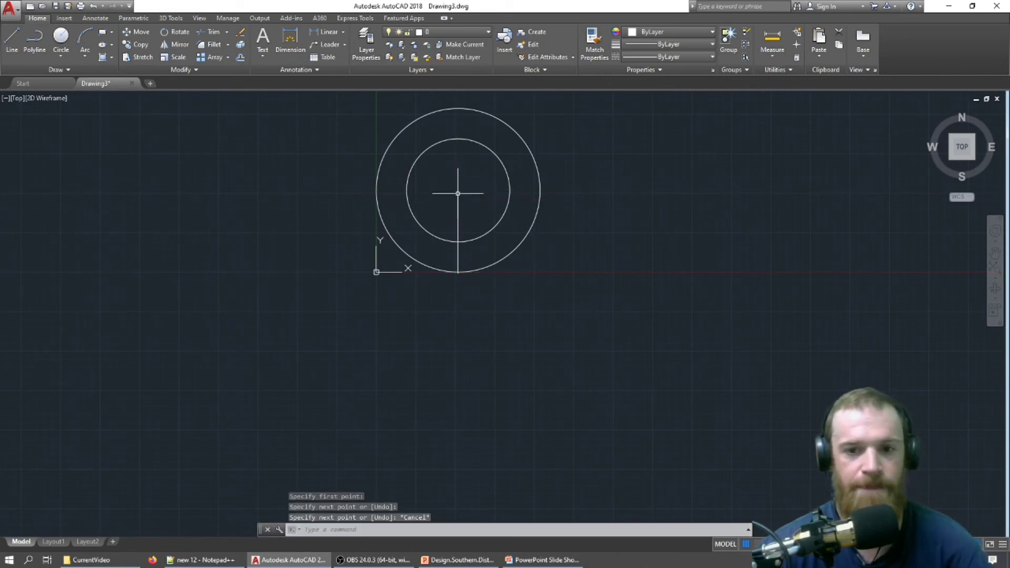
Draw a second line from the 100 km line's right end to the circles' centre.
click(12, 39)
scroll(467, 279, up, 5)
scroll(469, 280, up, 3)
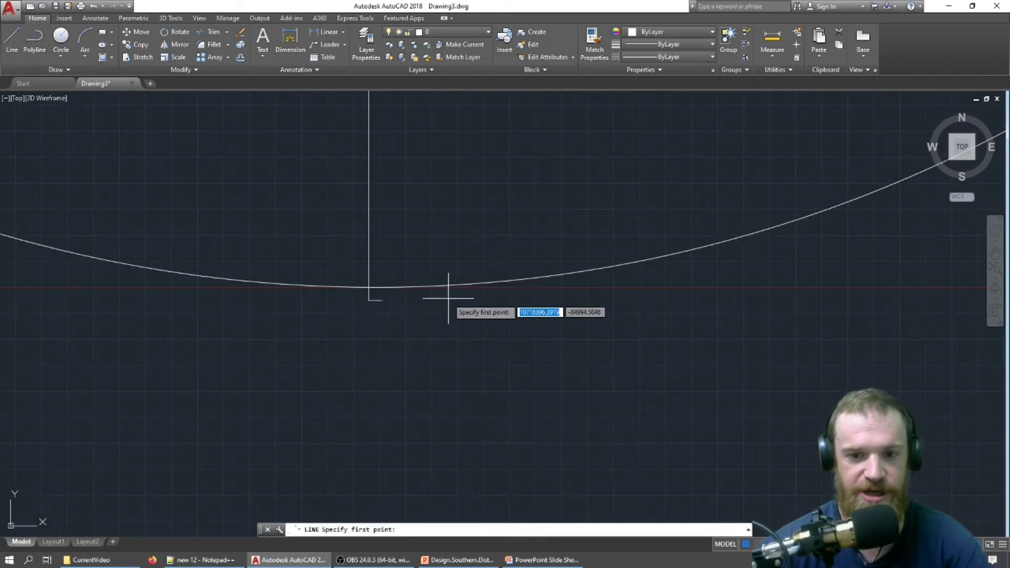
click(383, 300)
scroll(383, 300, down, 4)
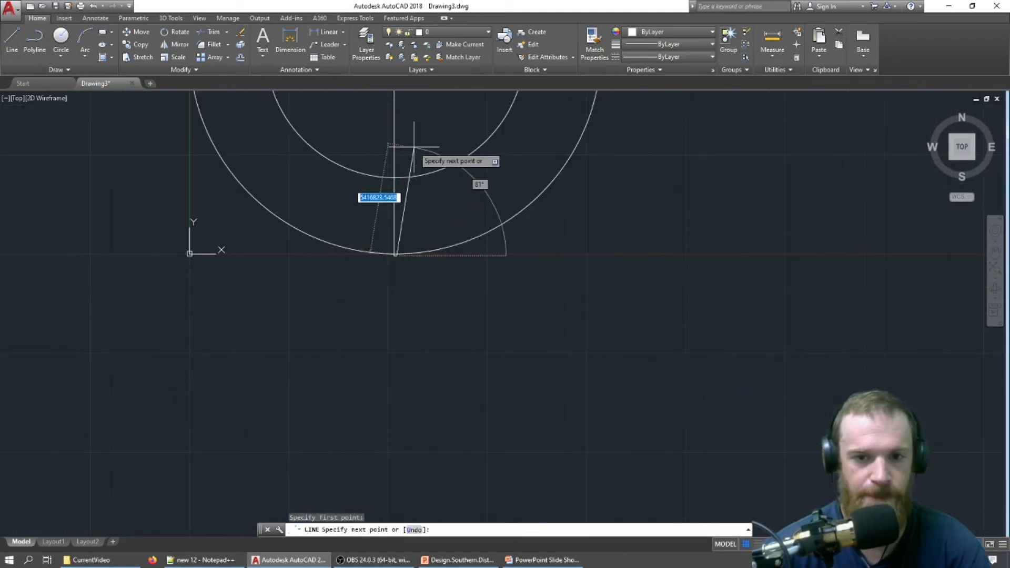
scroll(379, 198, down, 2)
drag(407, 240, 408, 257)
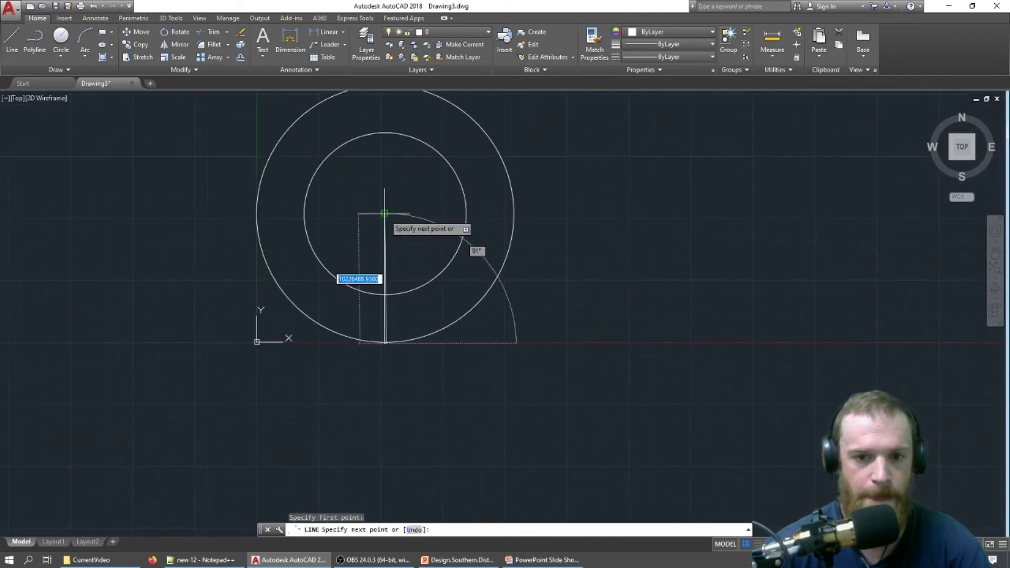
click(385, 214)
key(Escape)
Zoom back in on the drawing and begin a distance measurement.
scroll(363, 316, up, 5)
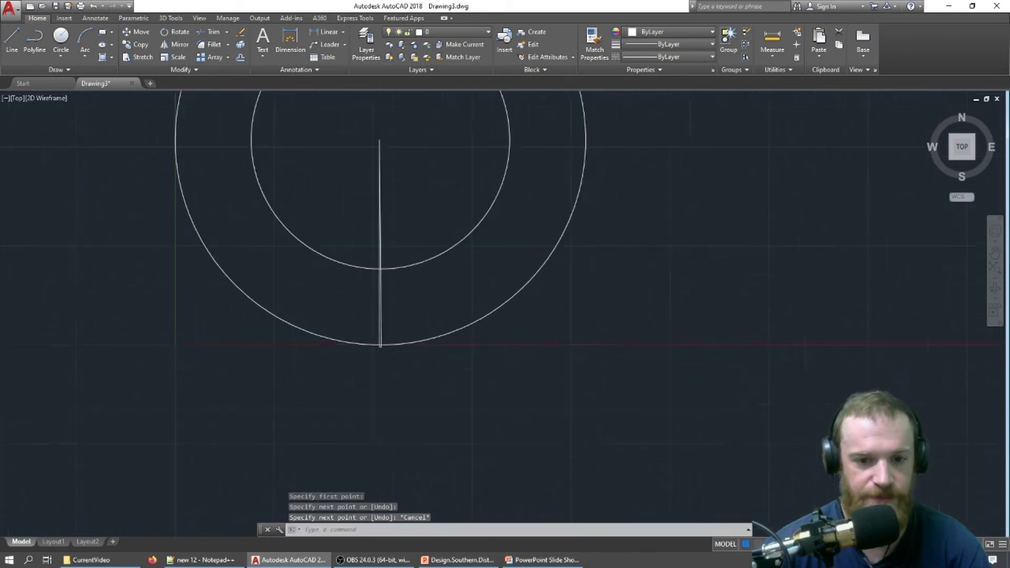
scroll(346, 235, up, 6)
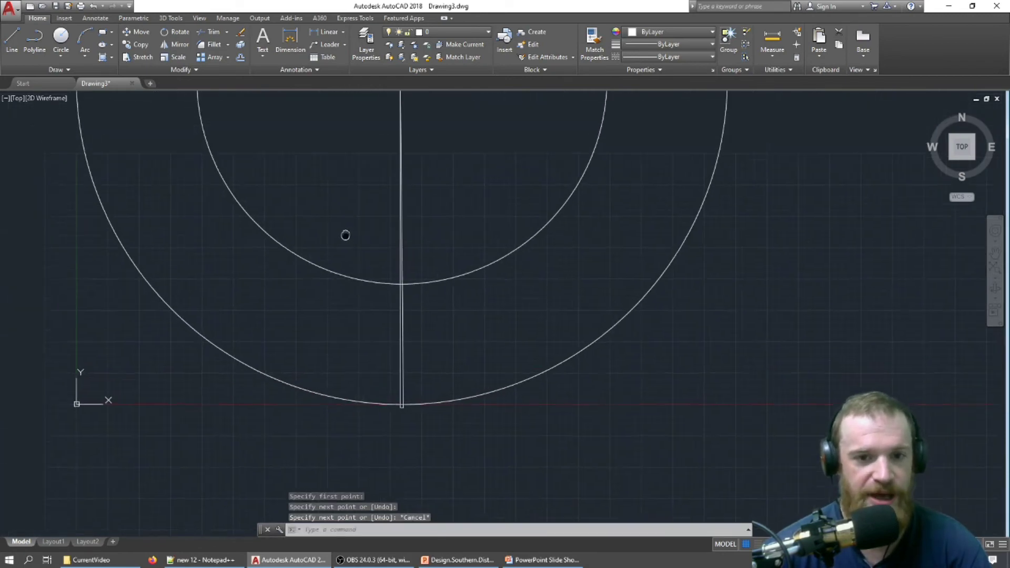
scroll(333, 339, up, 10)
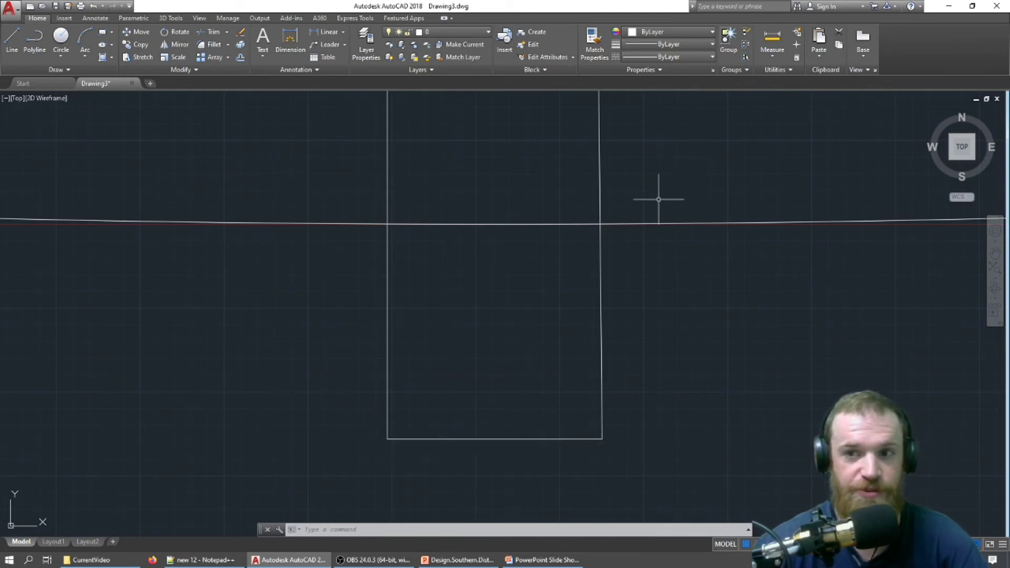
click(771, 37)
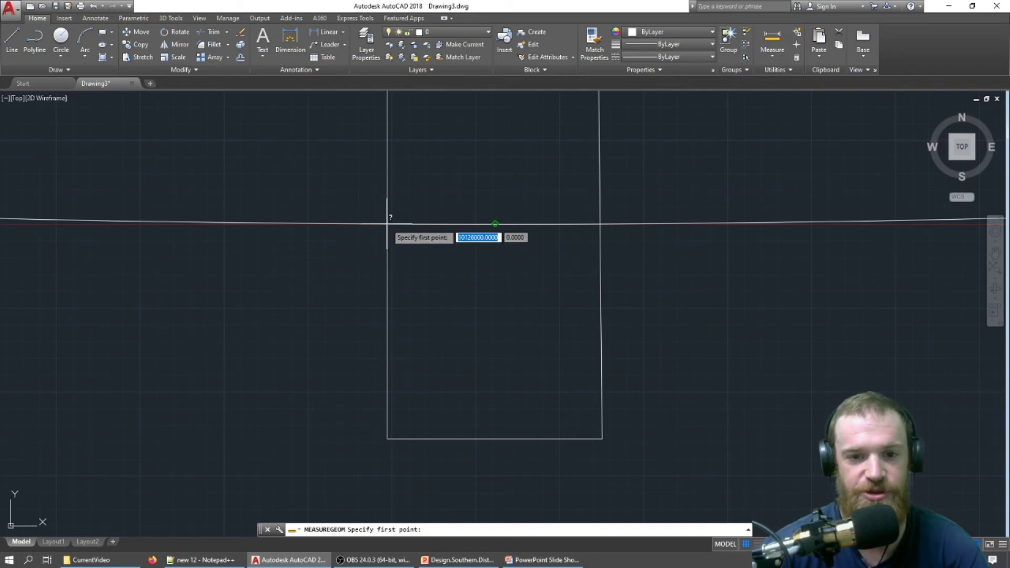
click(495, 224)
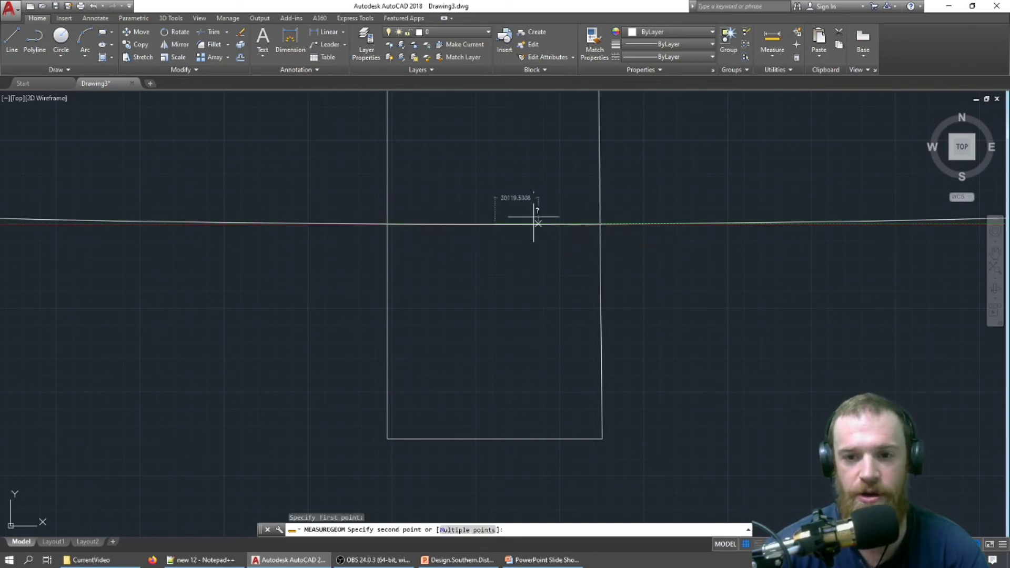
key(Escape)
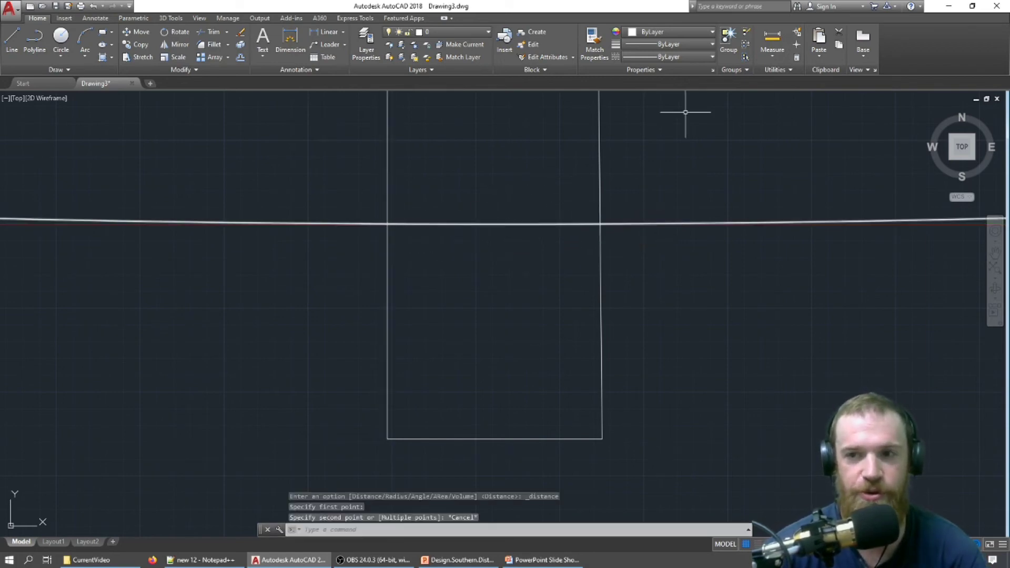
click(772, 37)
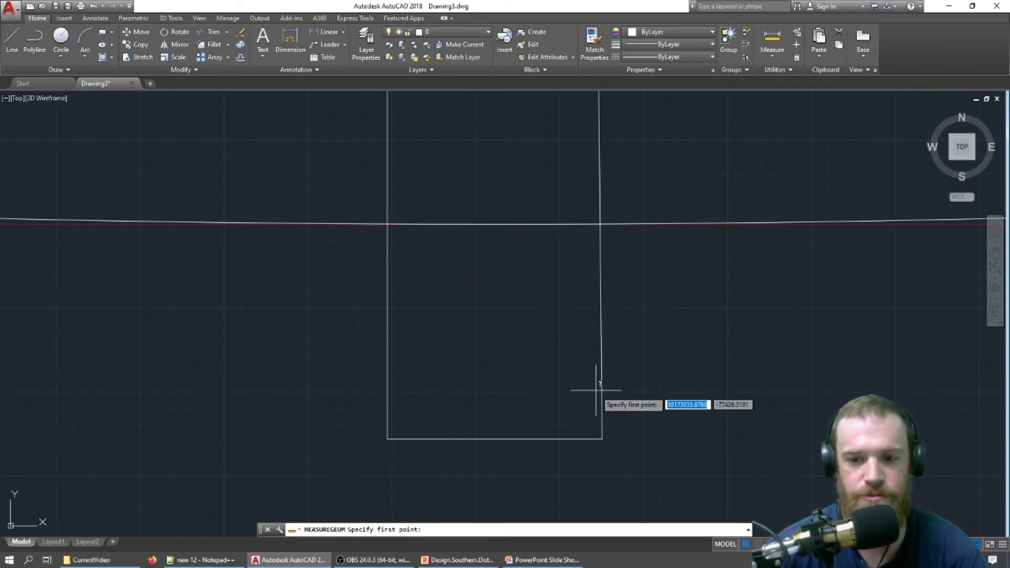
click(602, 438)
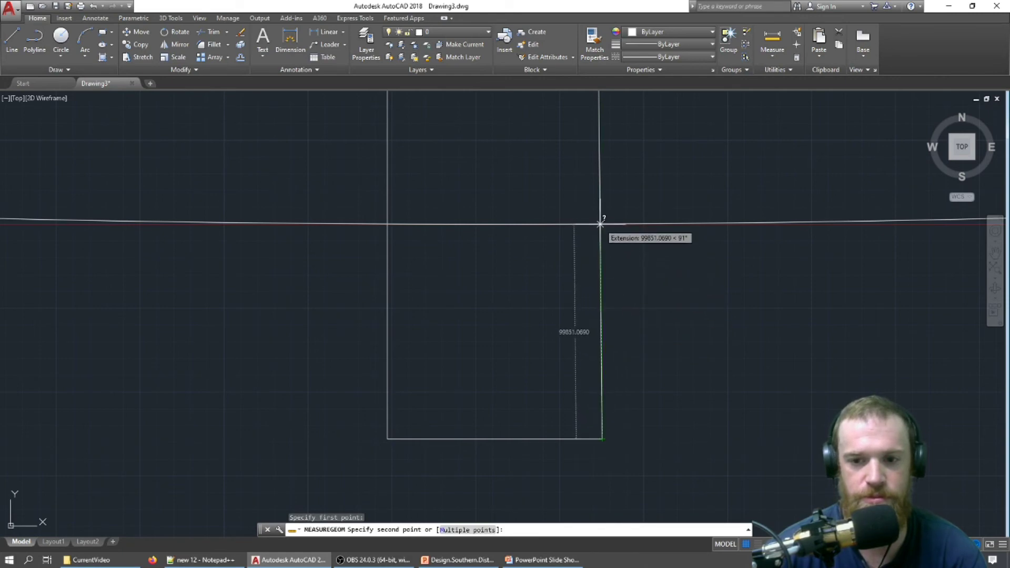
key(Escape)
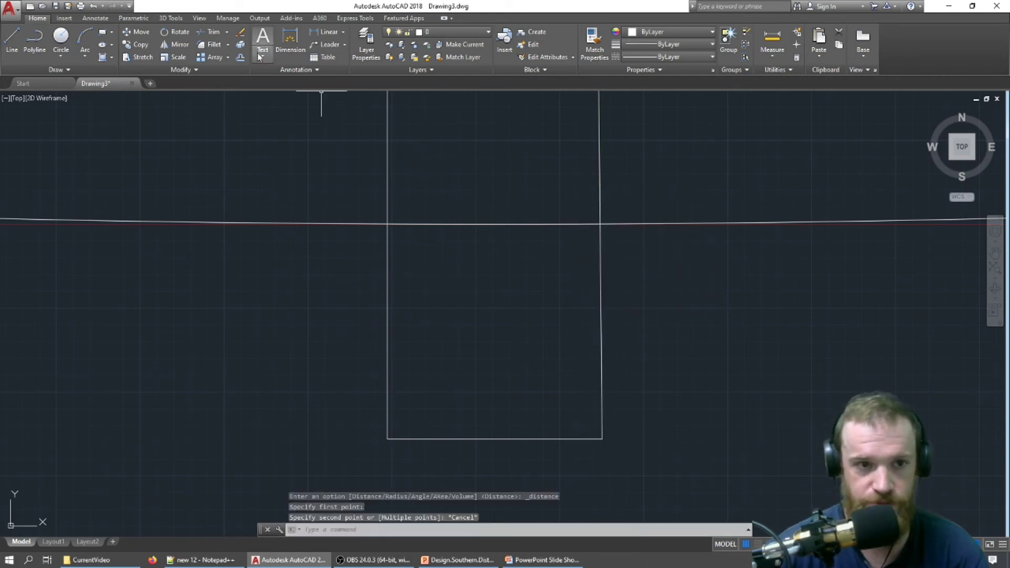
Trim both vertical lines where they extend above the horizontal line, using it and the left line as edges.
click(214, 32)
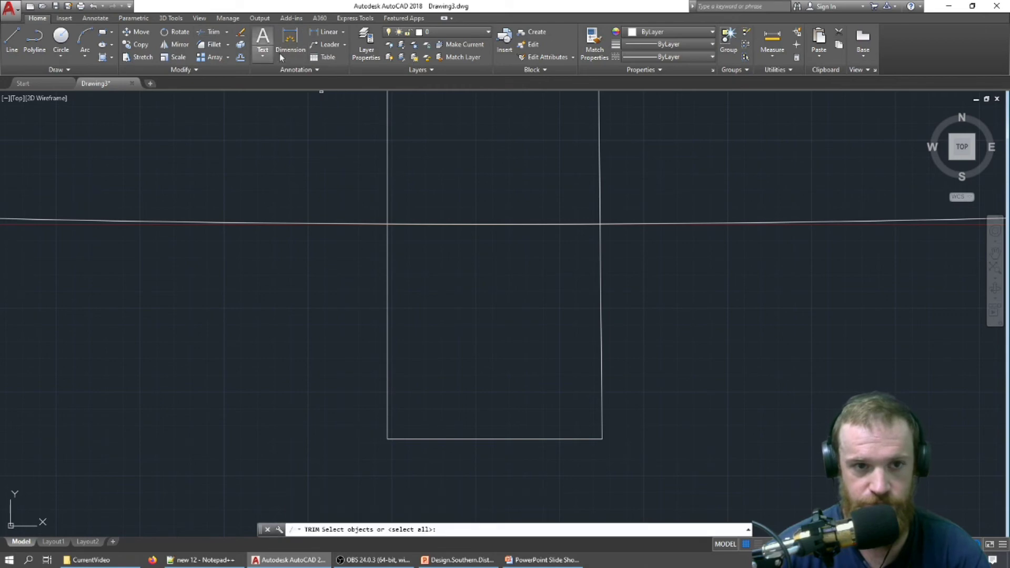
click(347, 223)
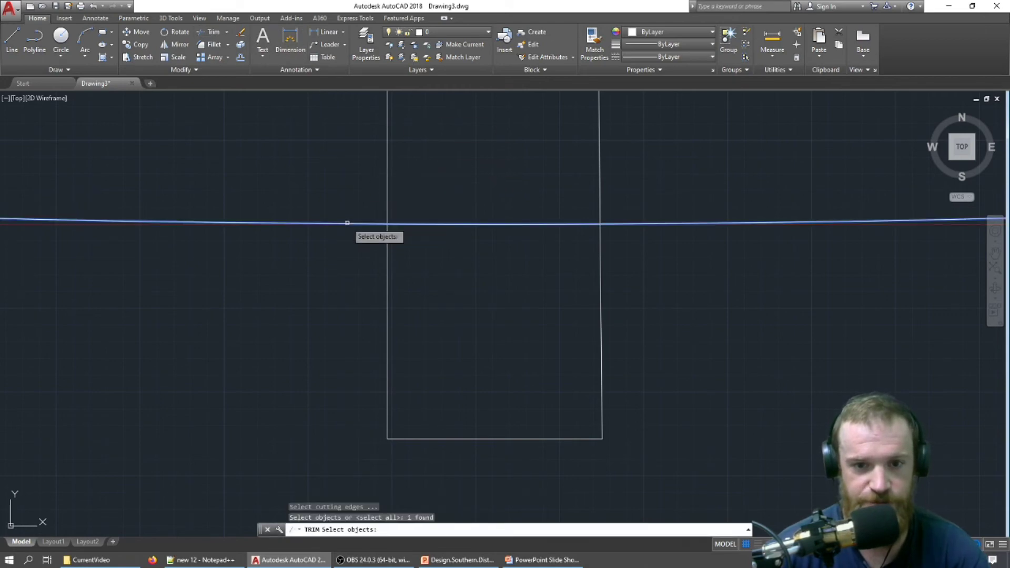
click(388, 172)
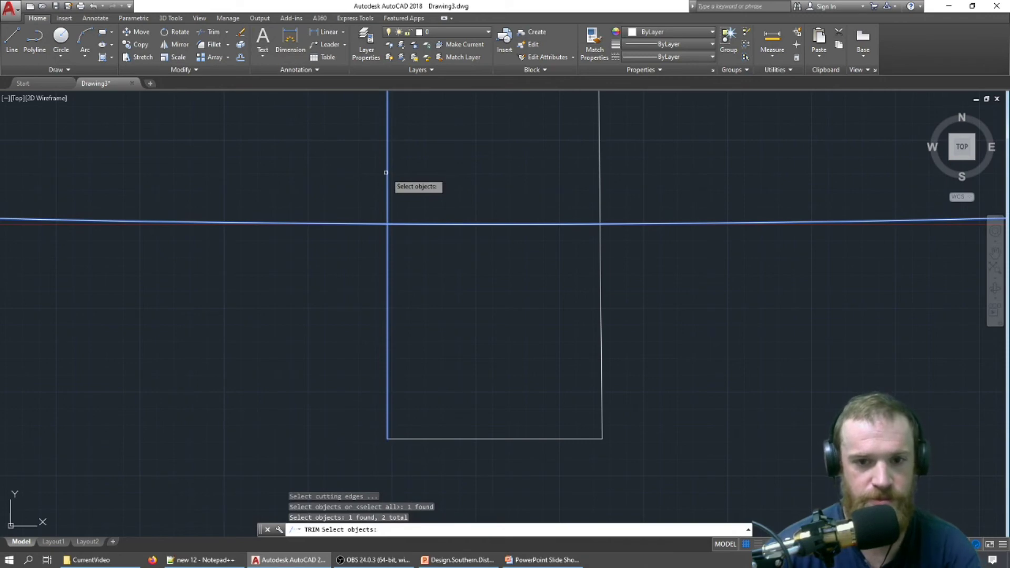
key(Return)
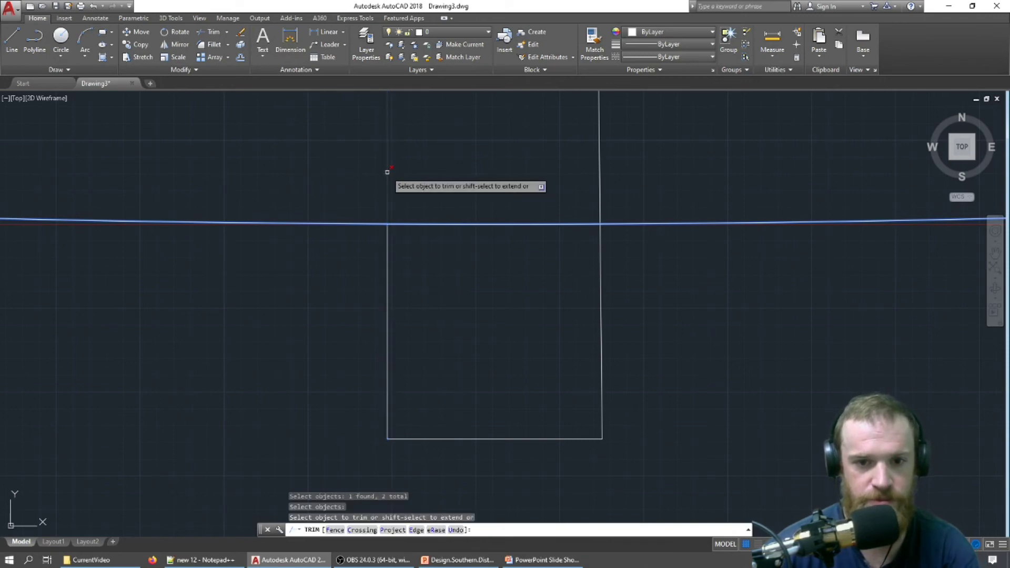
click(387, 173)
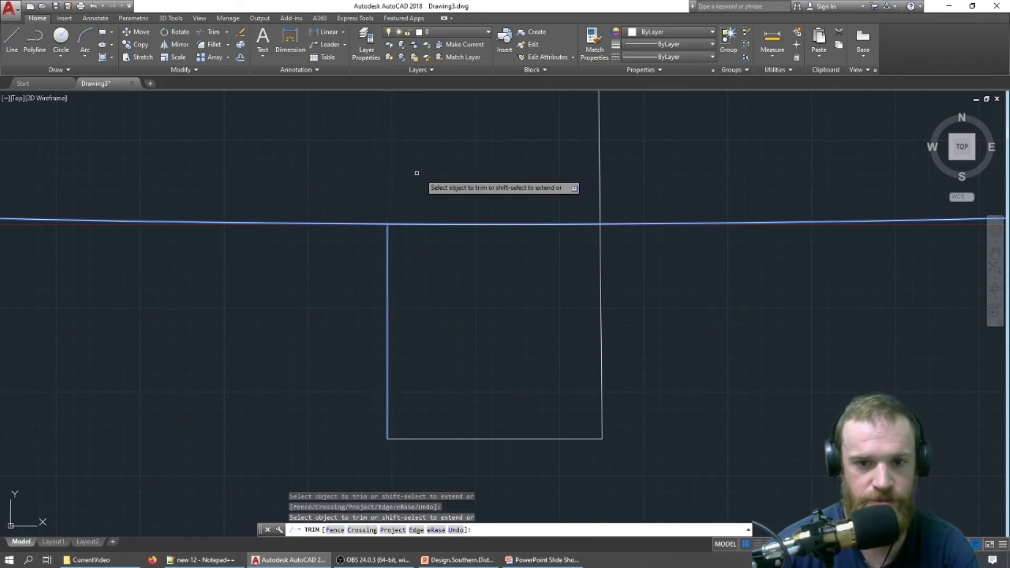
click(599, 188)
key(Escape)
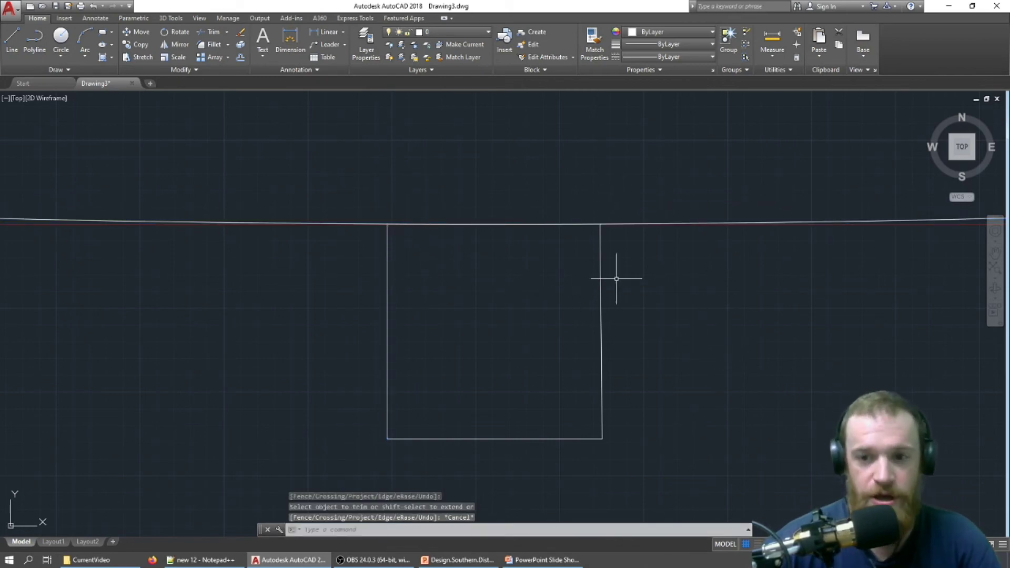
Zoom to check the trimmed lines and begin measuring the distance between them.
scroll(369, 221, up, 2)
scroll(300, 263, down, 2)
scroll(497, 289, up, 2)
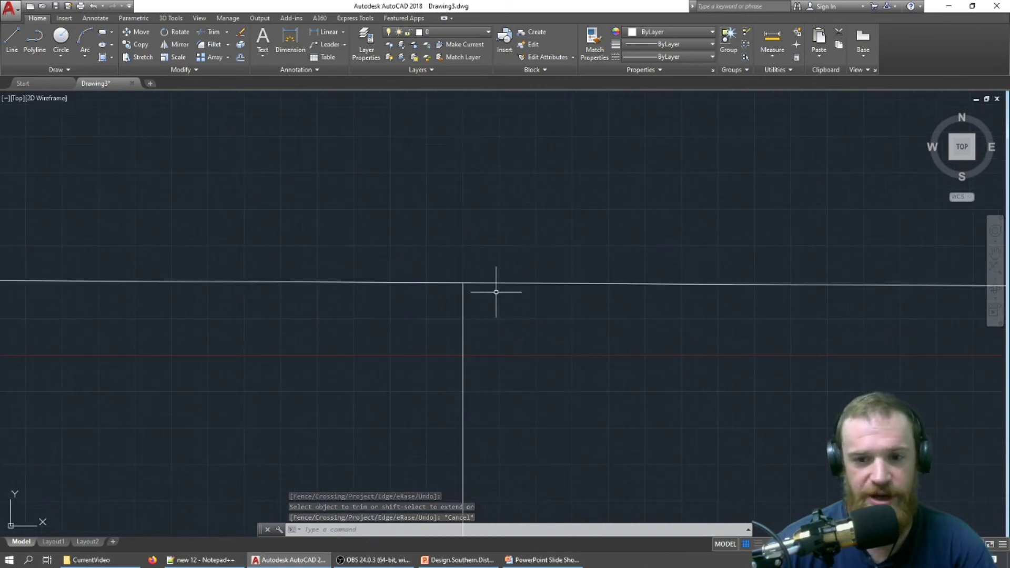
scroll(485, 296, down, 3)
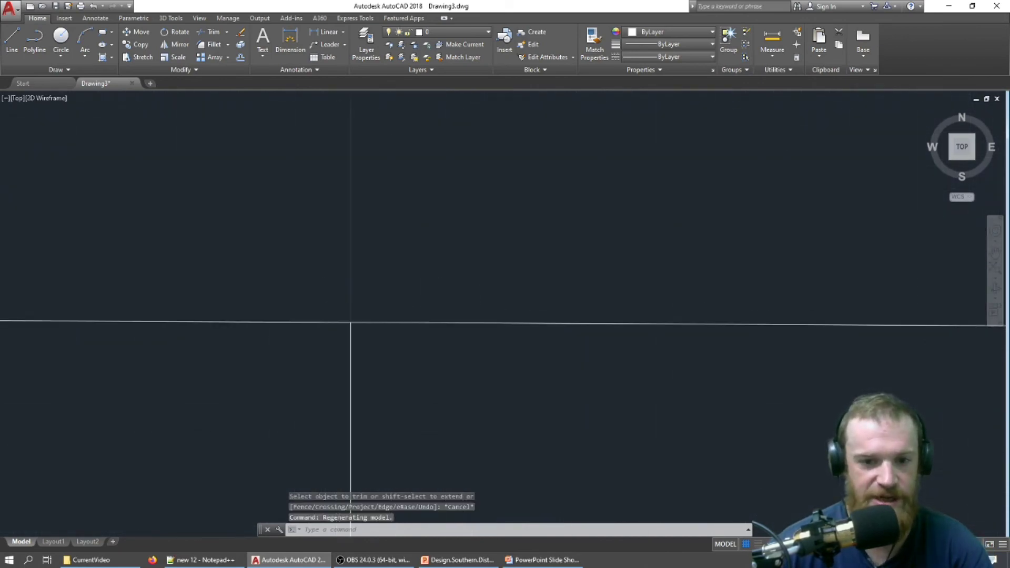
scroll(337, 315, down, 4)
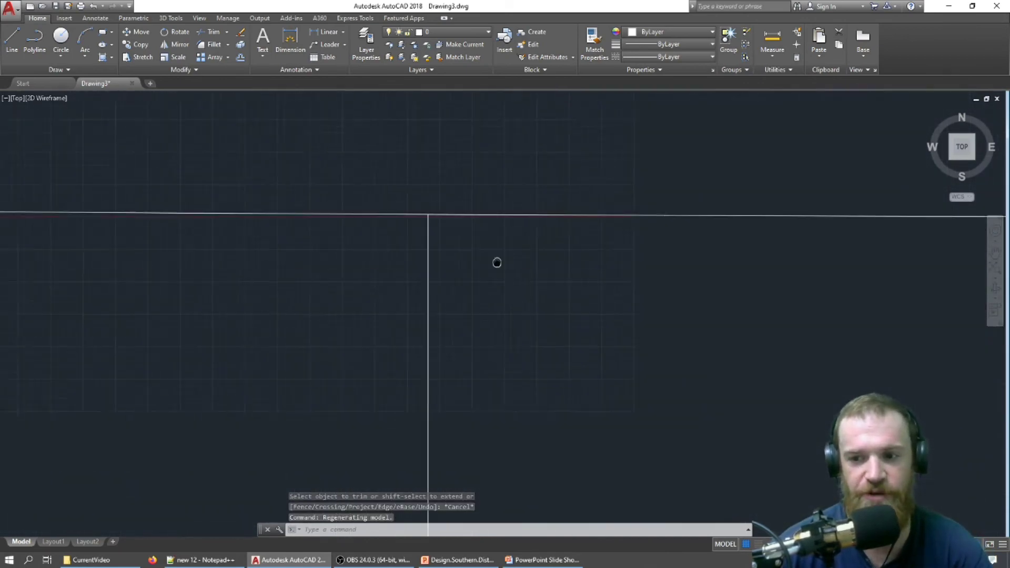
scroll(647, 305, down, 2)
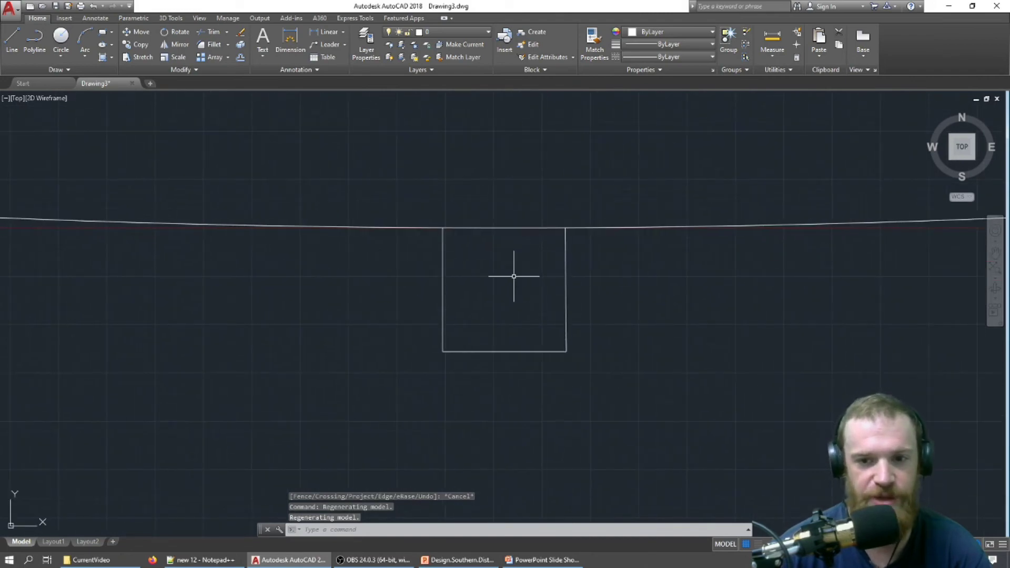
scroll(552, 279, up, 2)
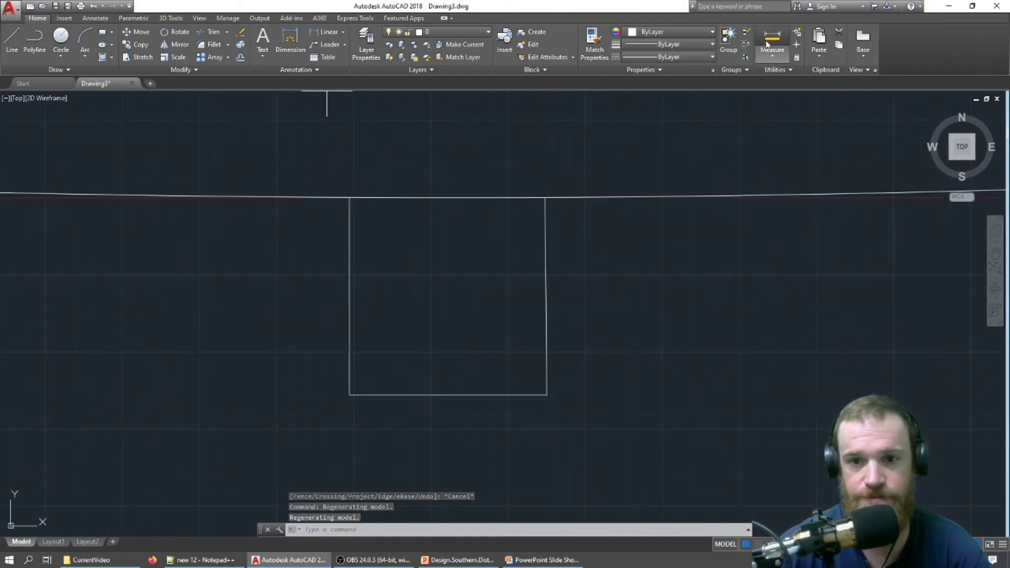
click(773, 39)
click(349, 198)
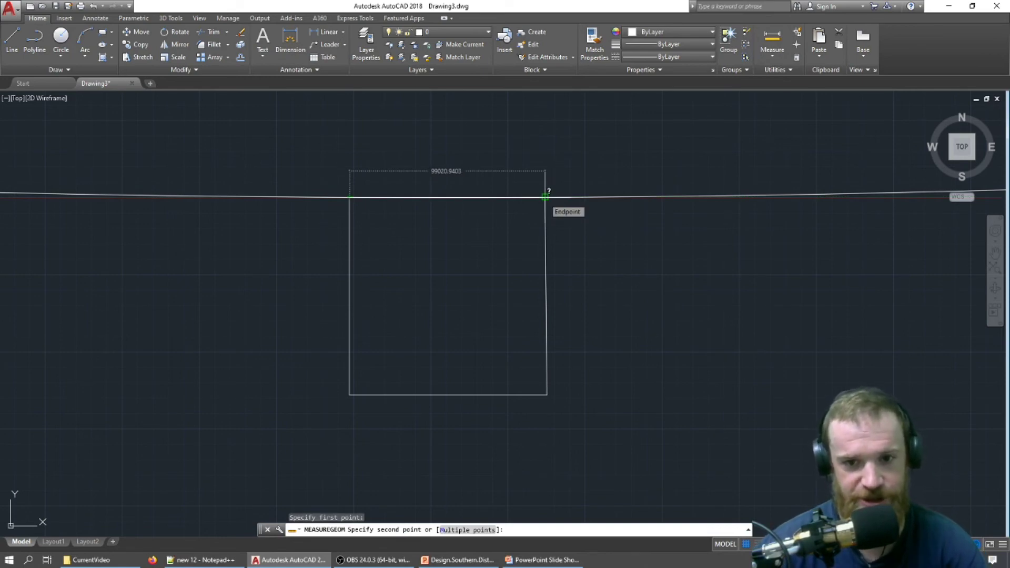
click(545, 196)
click(773, 38)
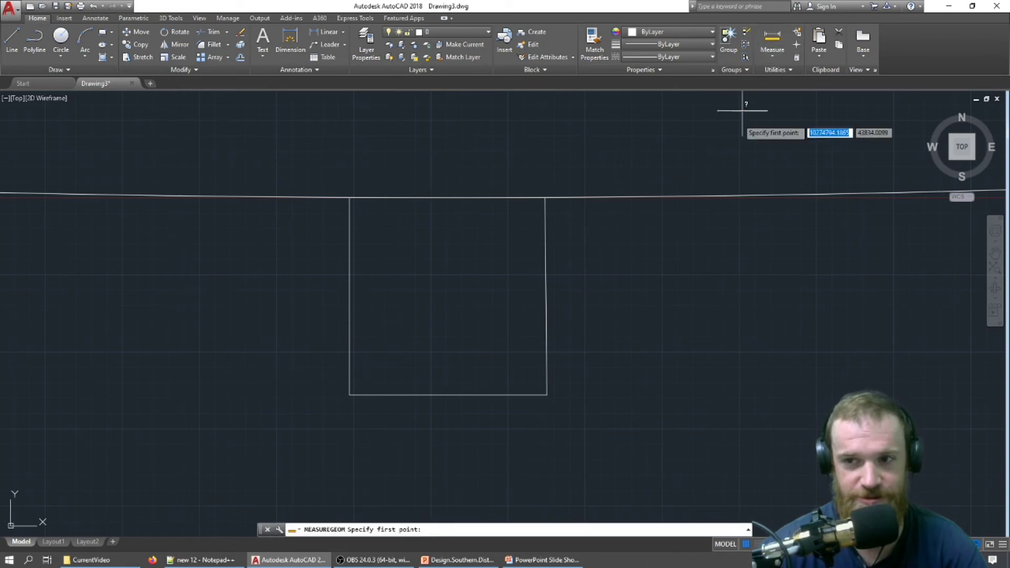
click(350, 394)
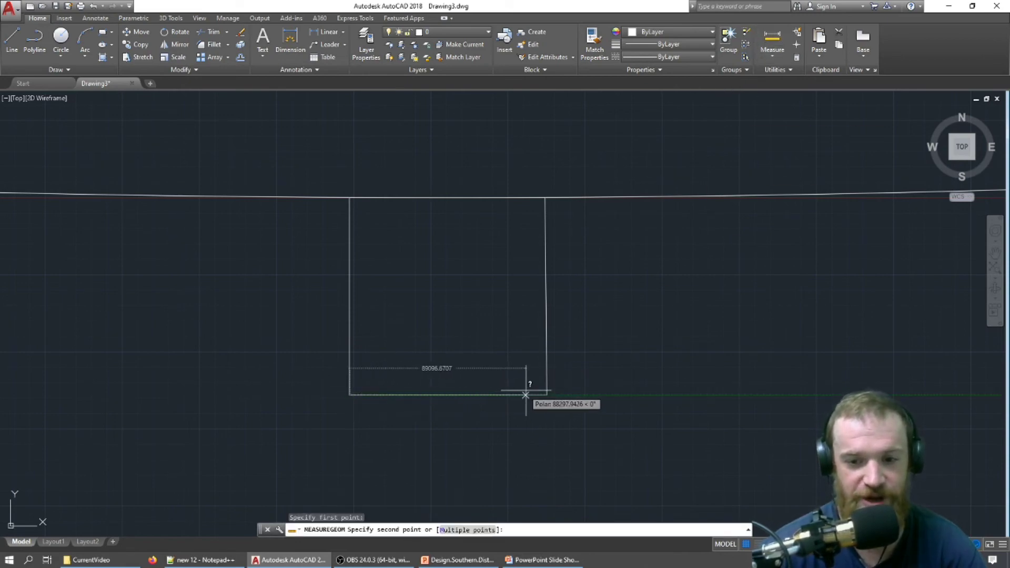
key(Escape)
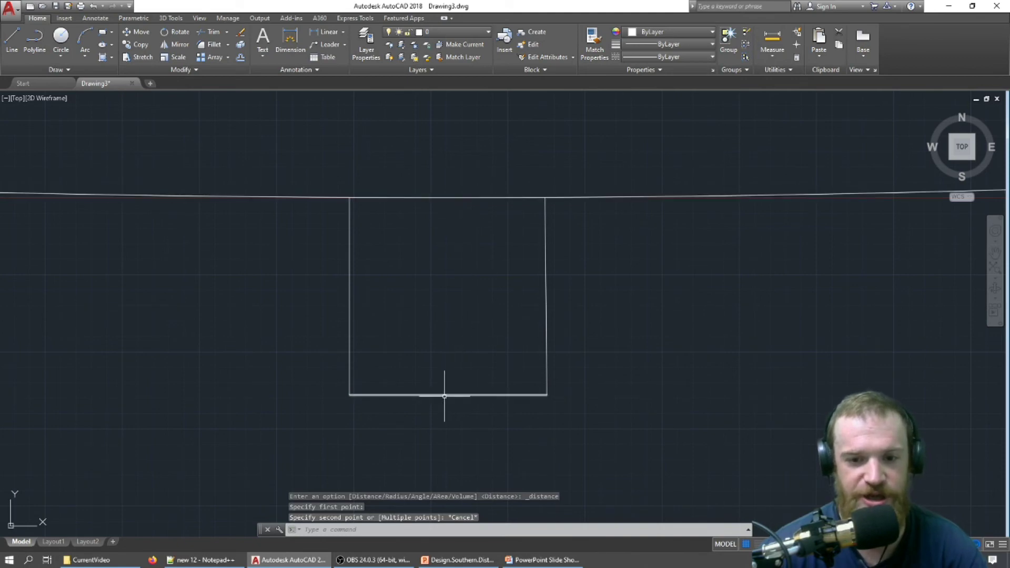
click(772, 42)
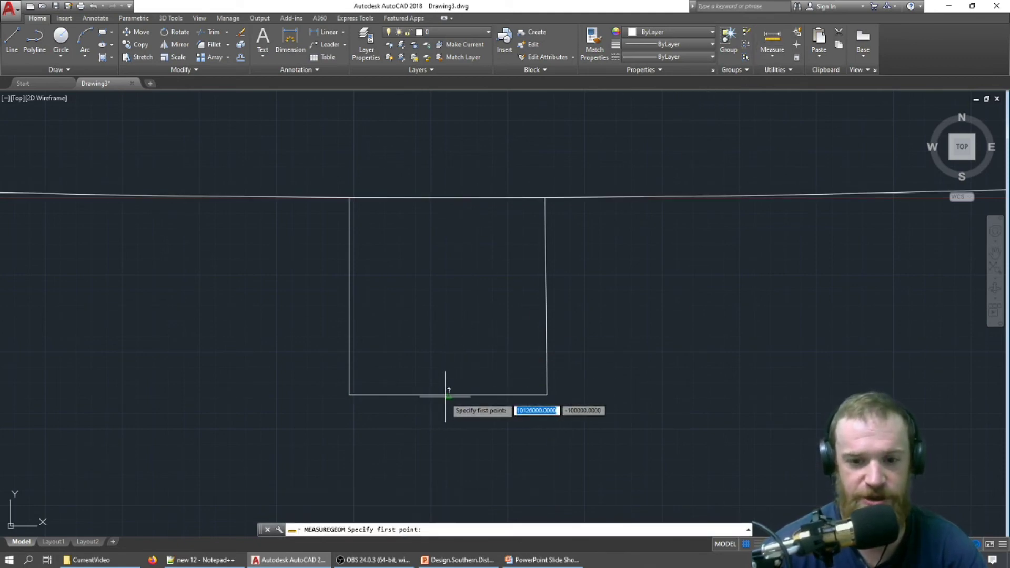
click(448, 395)
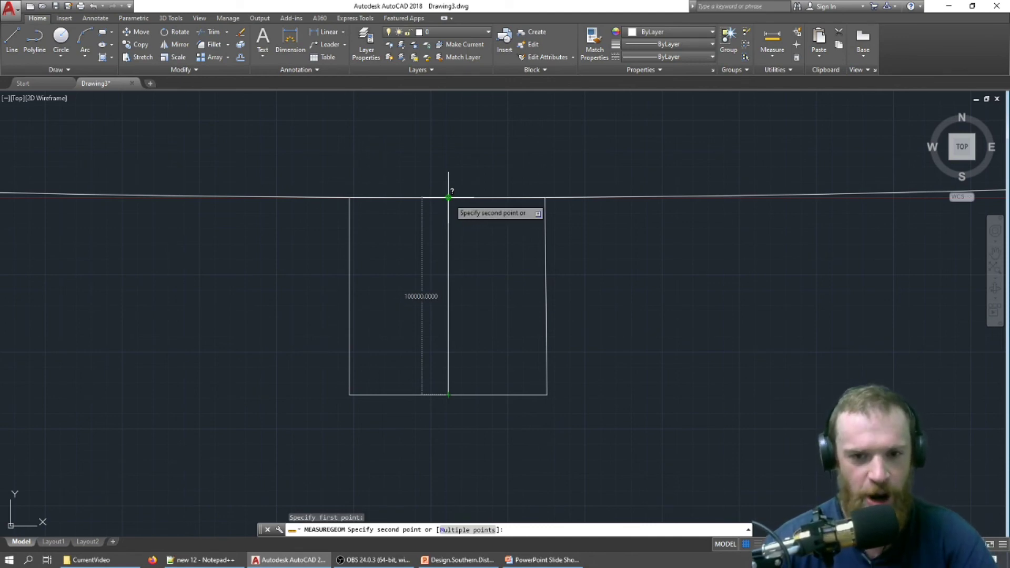
key(Escape)
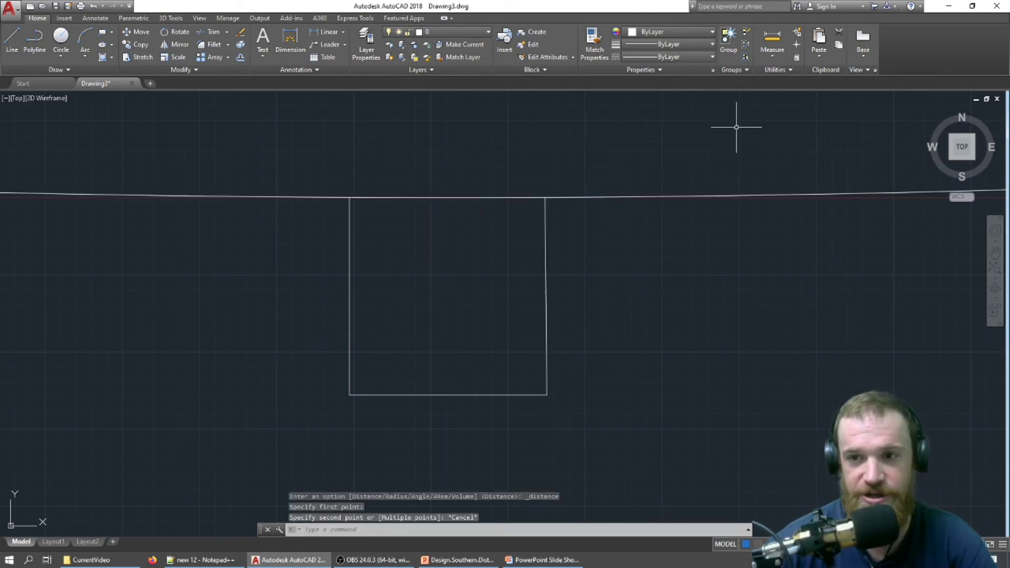
click(773, 39)
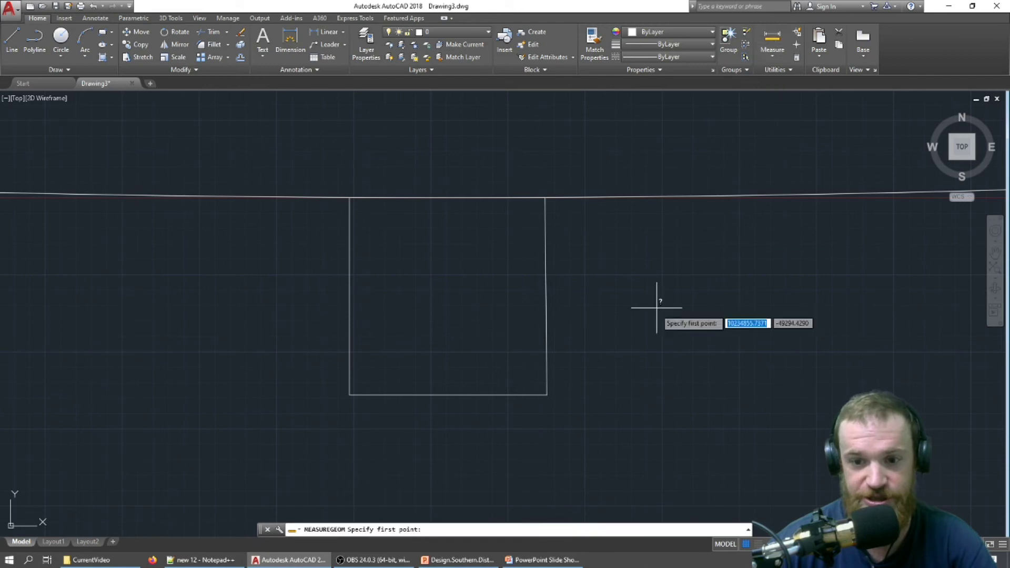
click(546, 394)
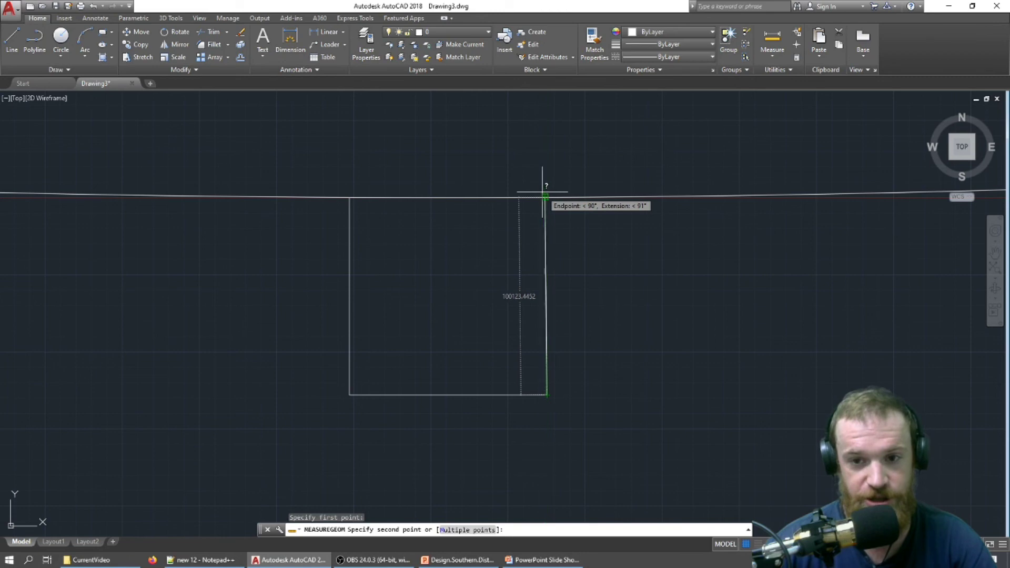
key(Escape)
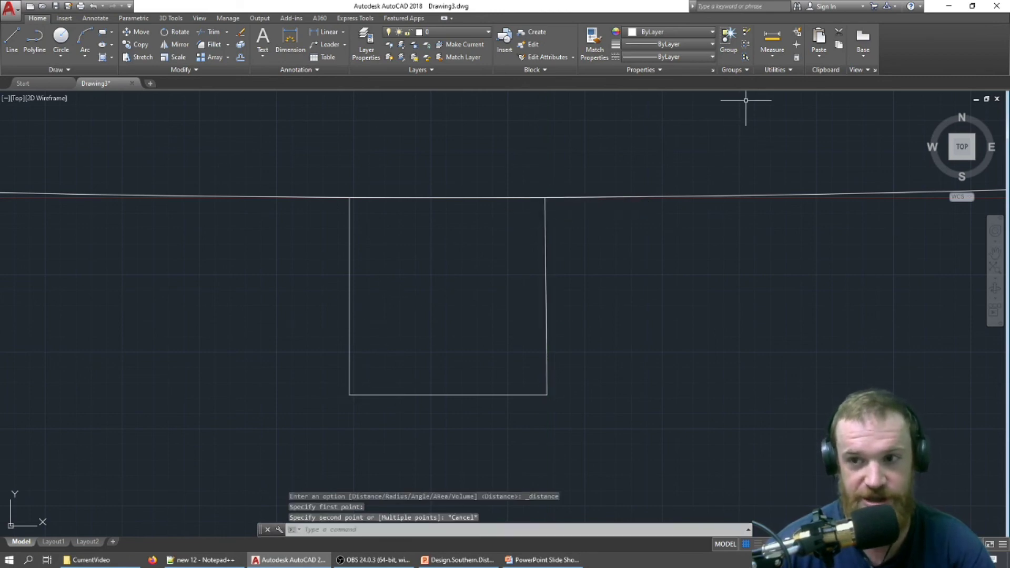
click(772, 41)
click(349, 394)
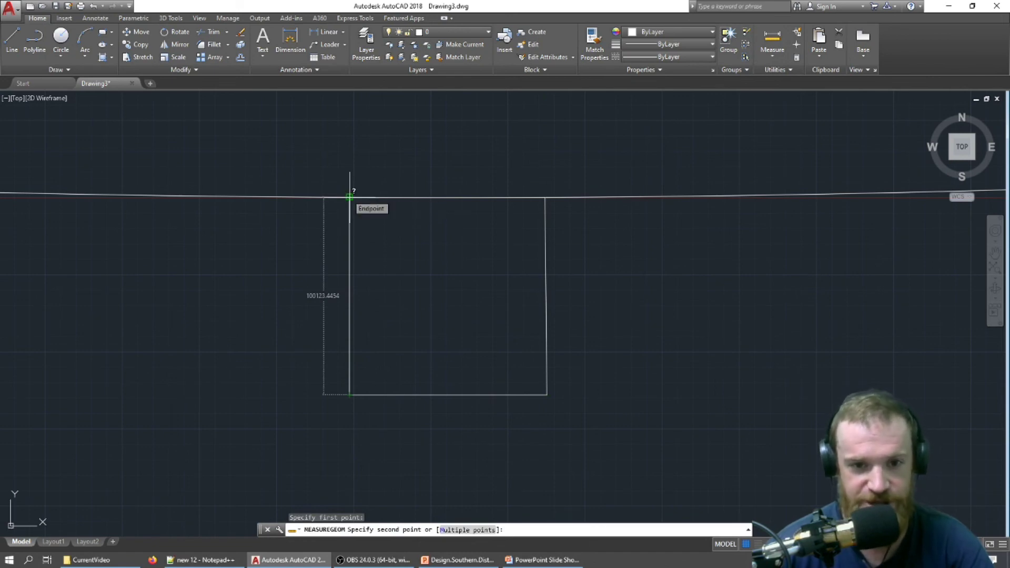
key(Escape)
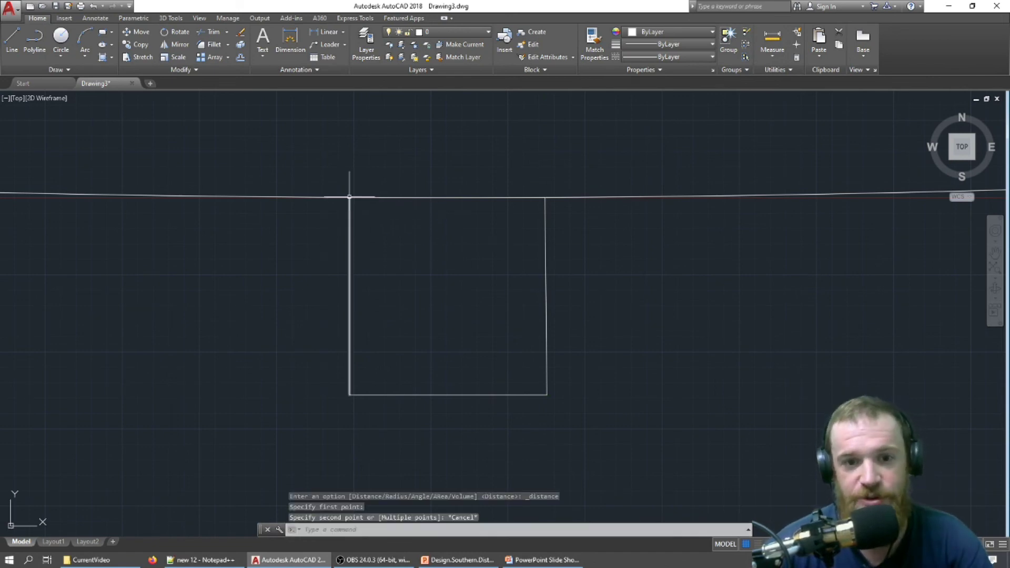